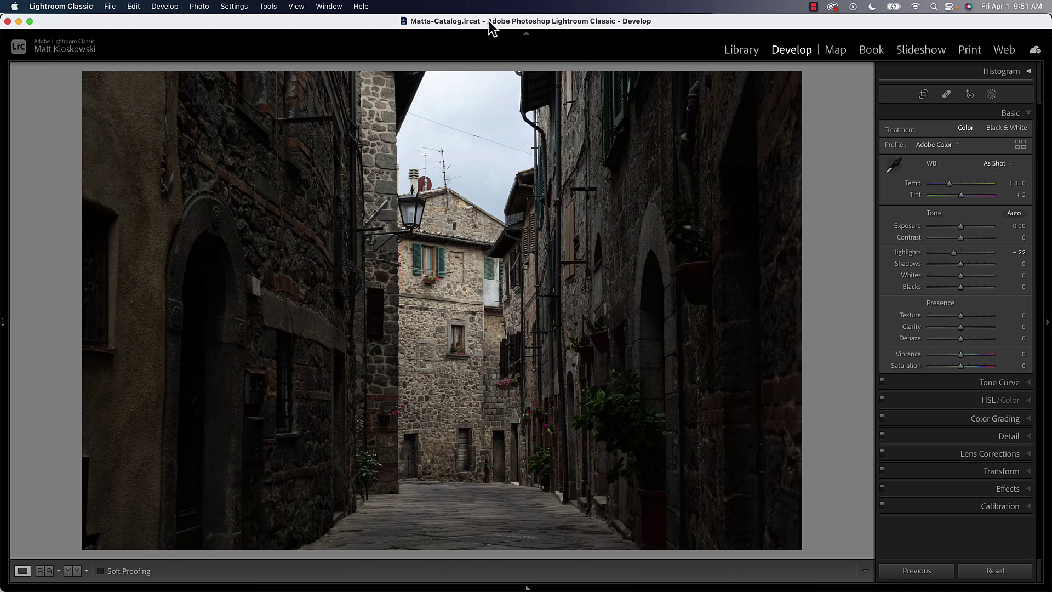
# Reset the photo's adjustments and apply Auto Upright to straighten the building verticals
pyautogui.click(995, 571)
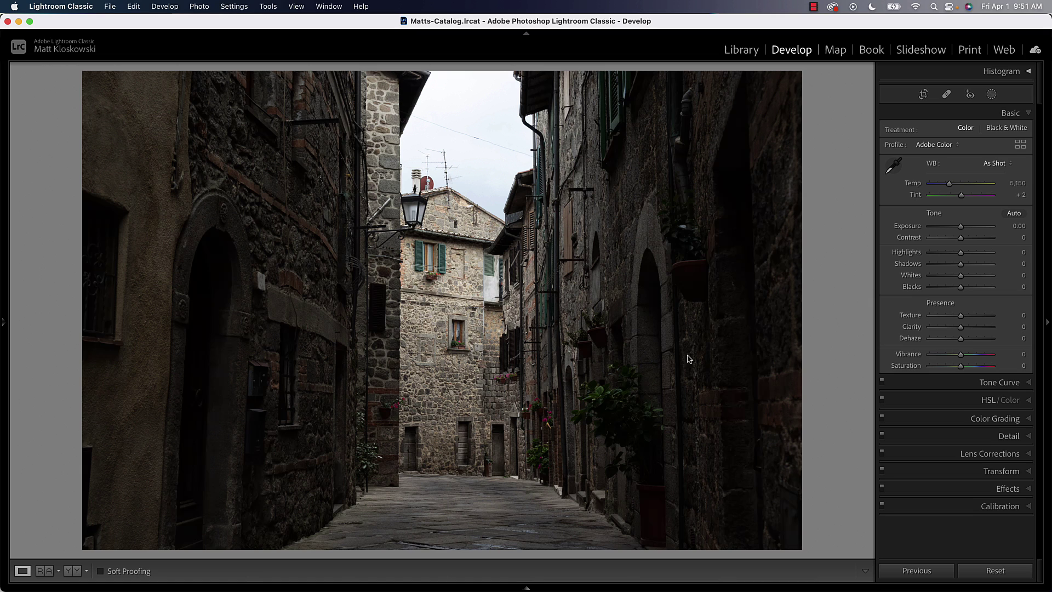
pyautogui.click(984, 454)
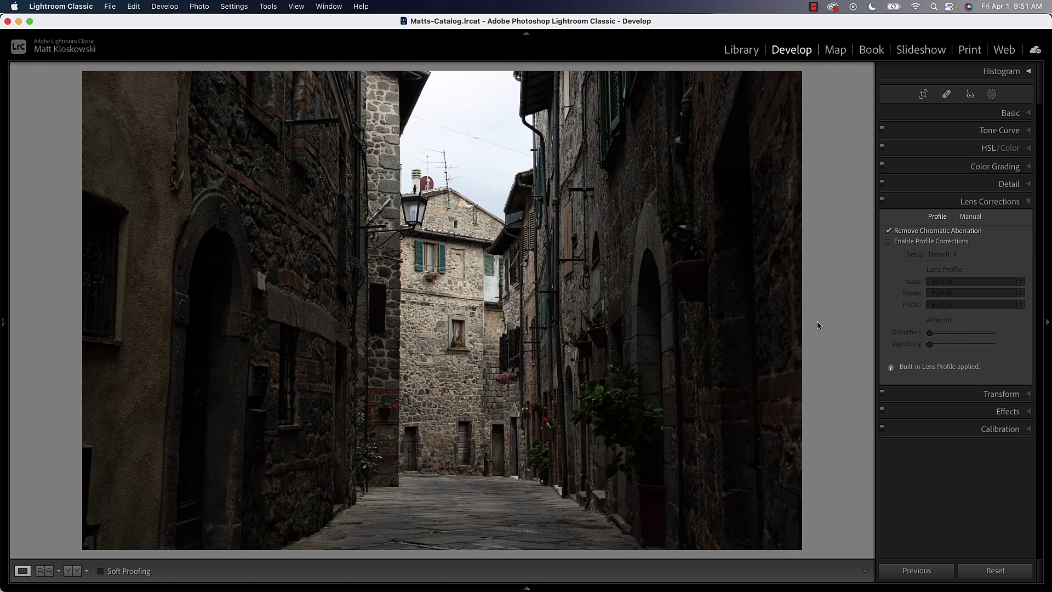
pyautogui.click(1002, 394)
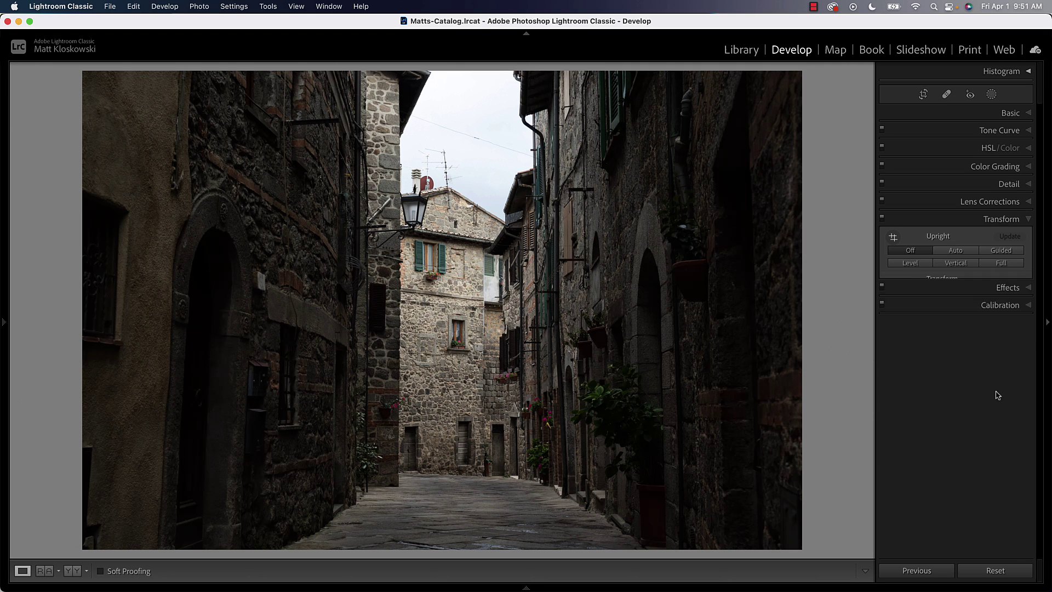
pyautogui.click(955, 251)
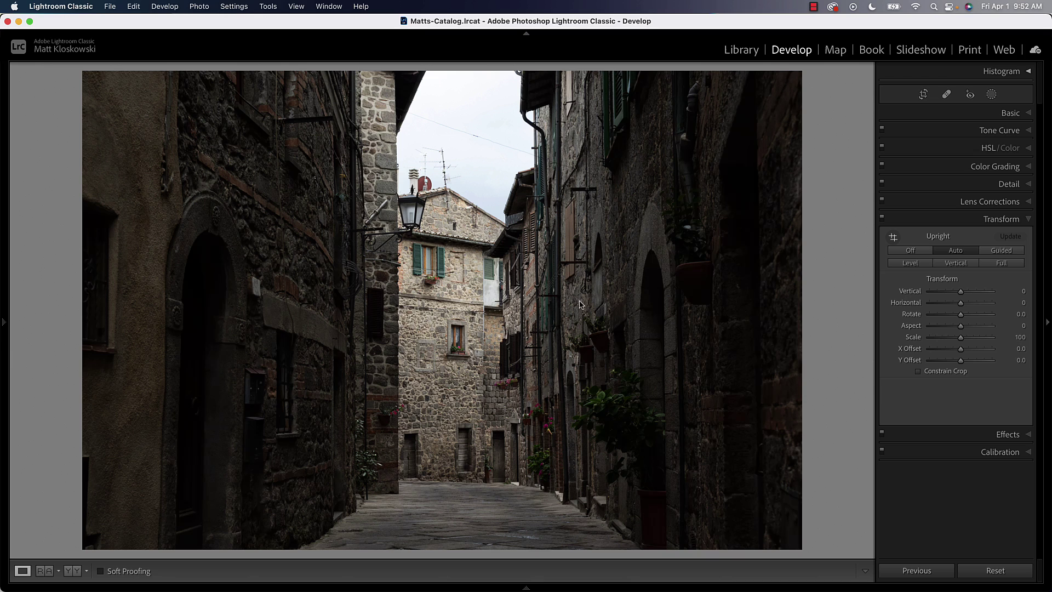
pyautogui.click(1001, 218)
# Try lowering Highlights to darken the sky, then reset it to zero
pyautogui.click(1008, 114)
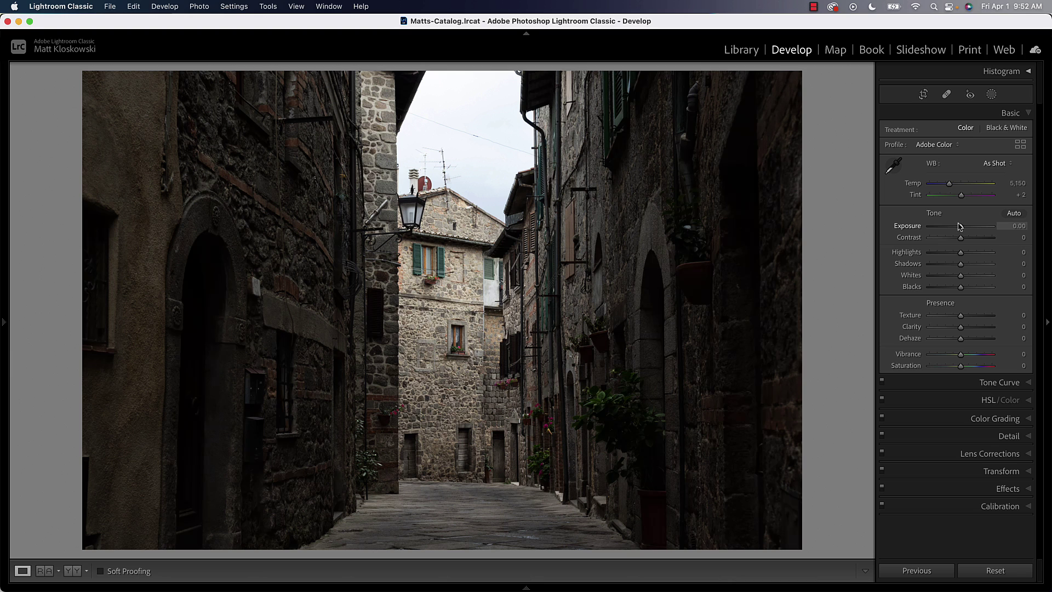
pyautogui.moveTo(961, 252); pyautogui.dragTo(946, 254)
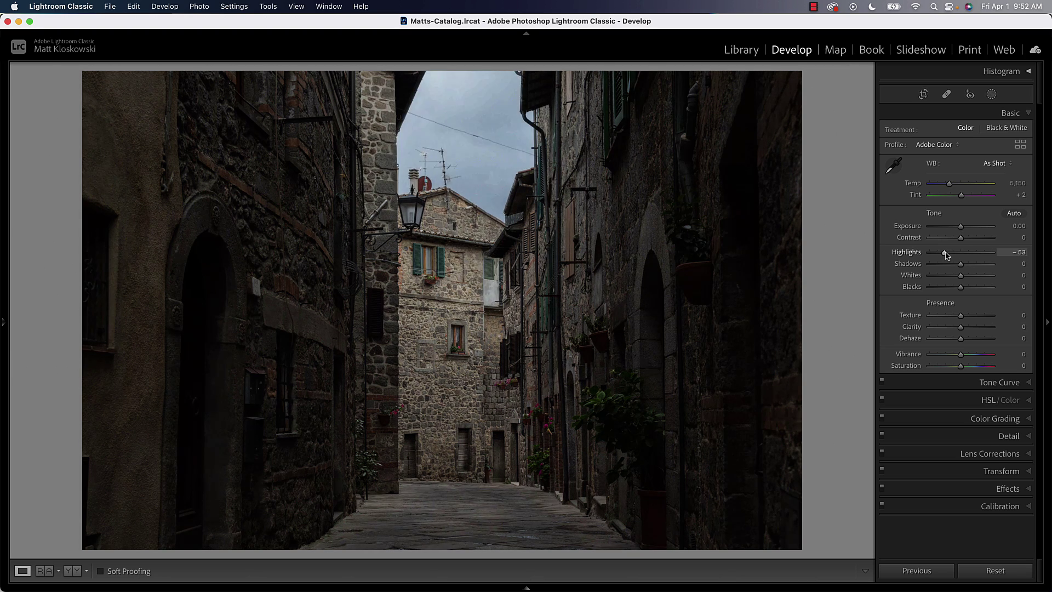
pyautogui.doubleClick(945, 253)
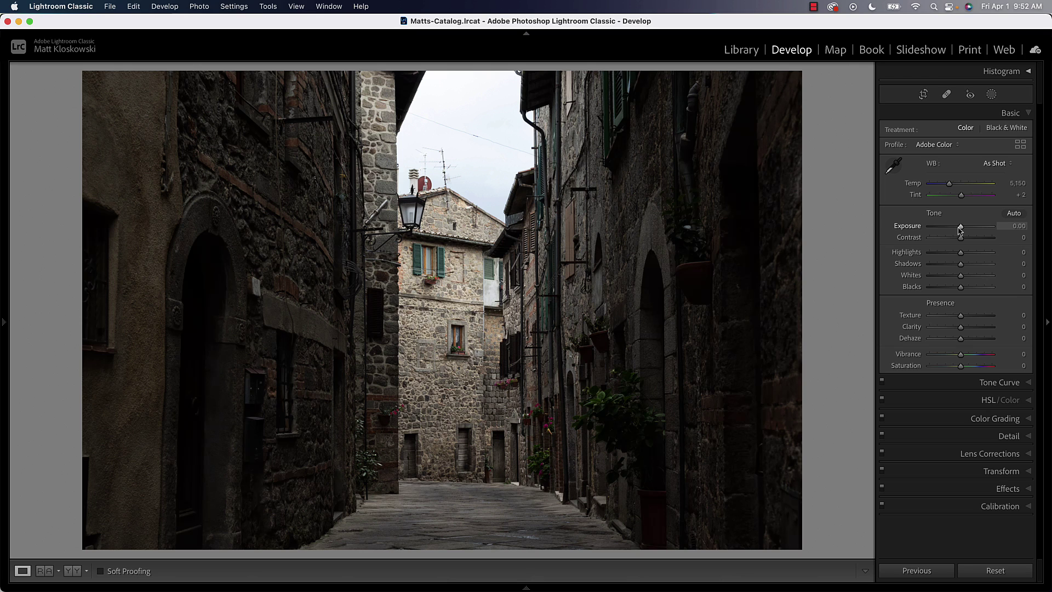
# Lower Exposure to about −1.35 for a dark, moody alley
pyautogui.moveTo(960, 231); pyautogui.dragTo(950, 231)
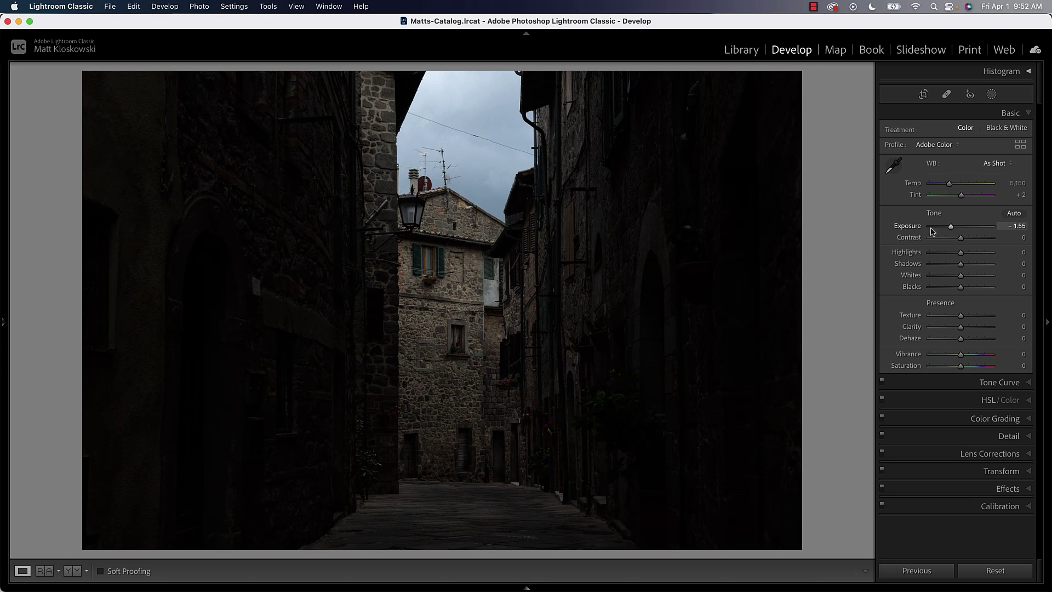
pyautogui.doubleClick(910, 228)
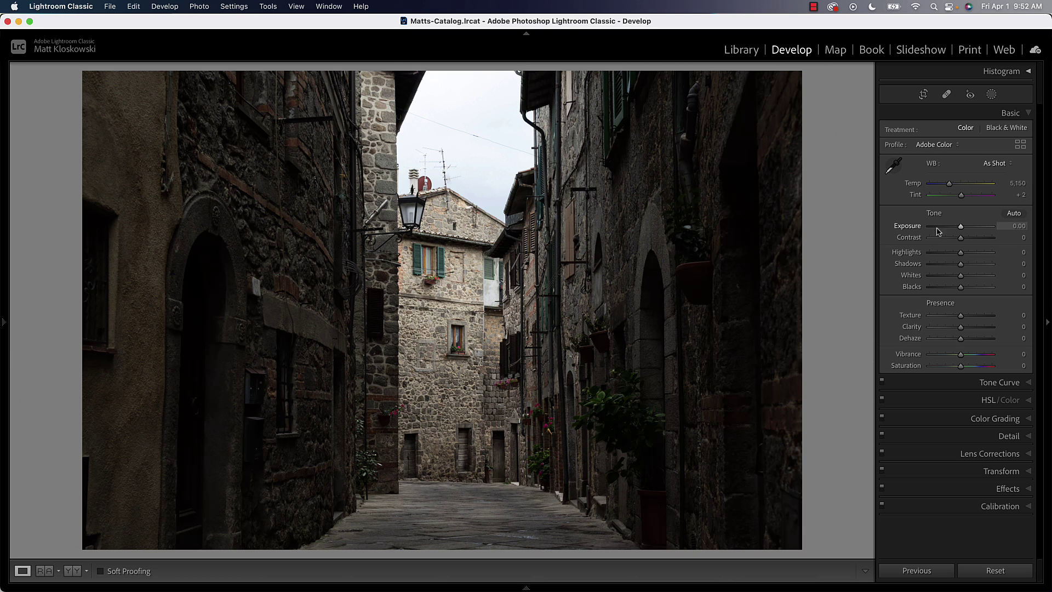
pyautogui.moveTo(954, 229); pyautogui.dragTo(947, 229)
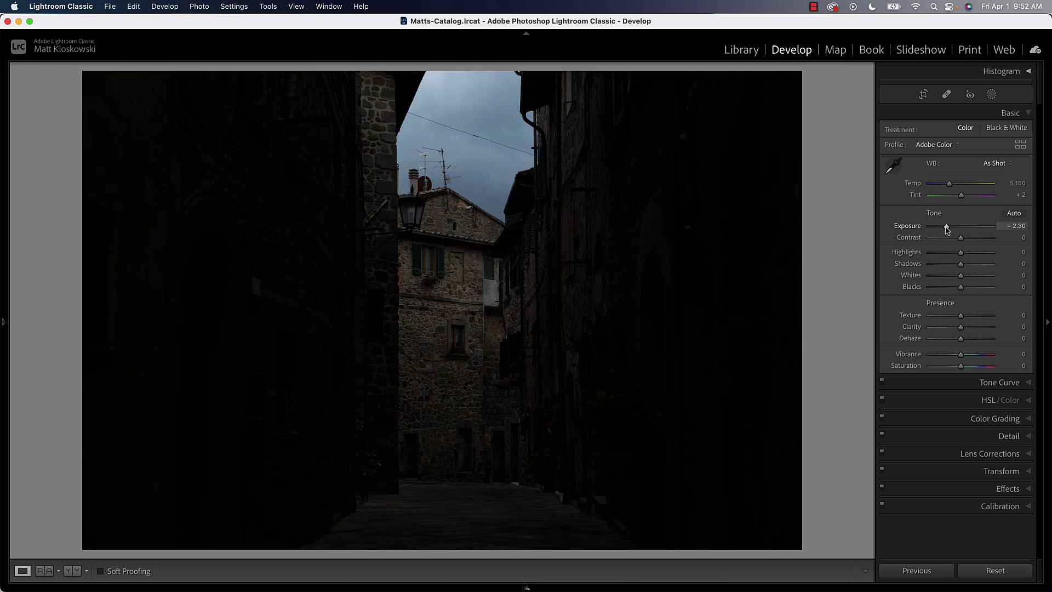
pyautogui.moveTo(946, 228); pyautogui.dragTo(950, 229)
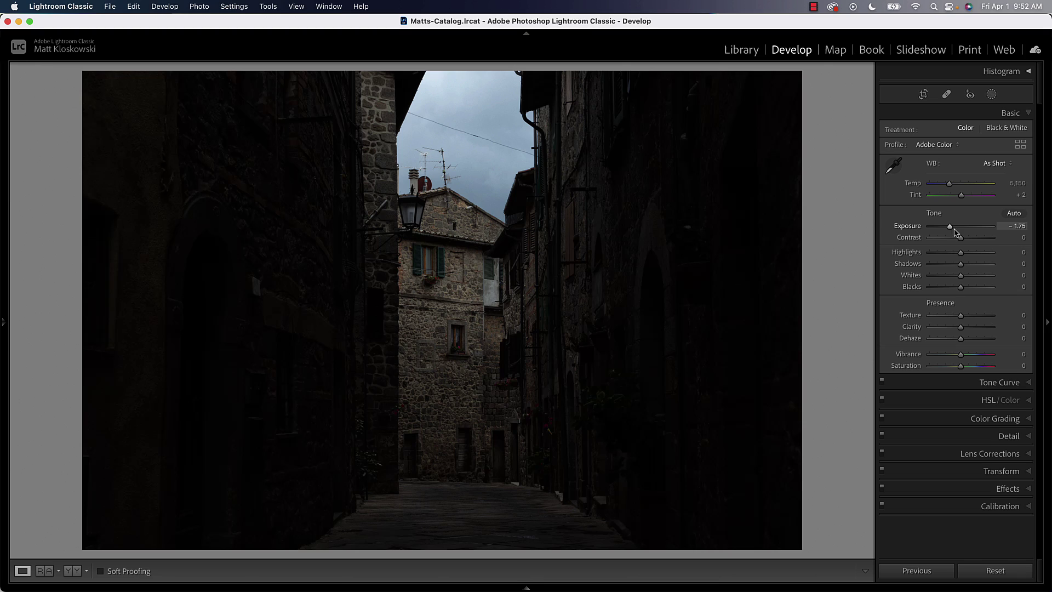
pyautogui.moveTo(951, 229)
pyautogui.mouseDown()
pyautogui.moveTo(960, 229)
pyautogui.moveTo(949, 229)
pyautogui.mouseUp()
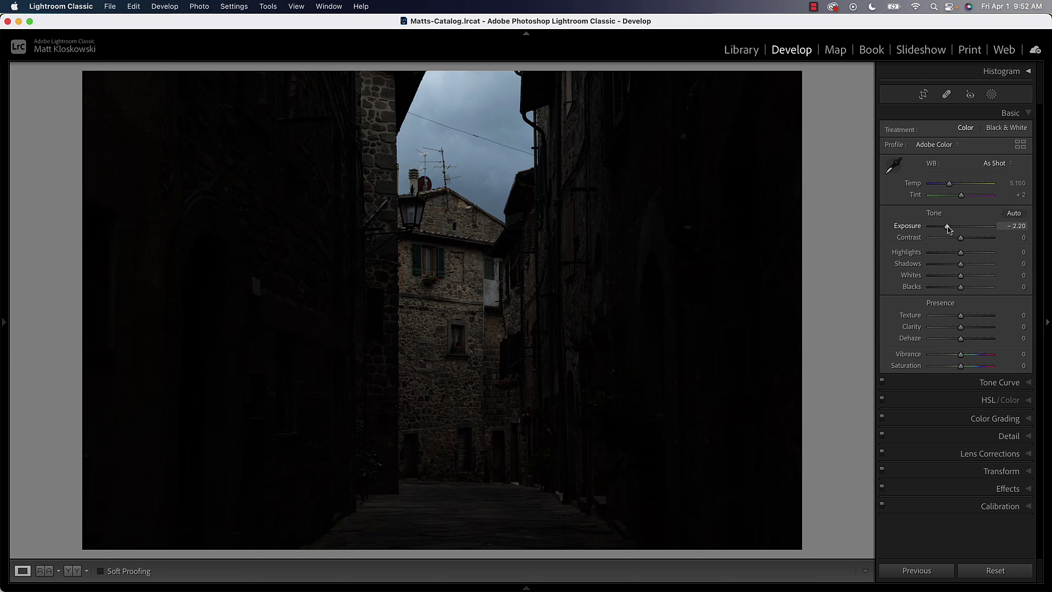
pyautogui.moveTo(948, 229); pyautogui.dragTo(949, 230)
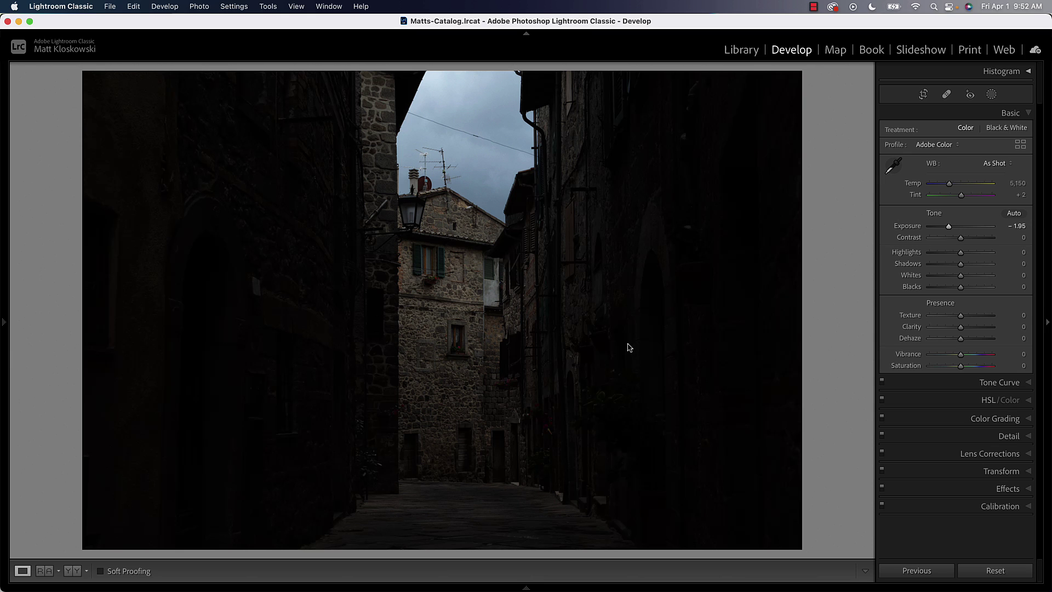
pyautogui.doubleClick(908, 229)
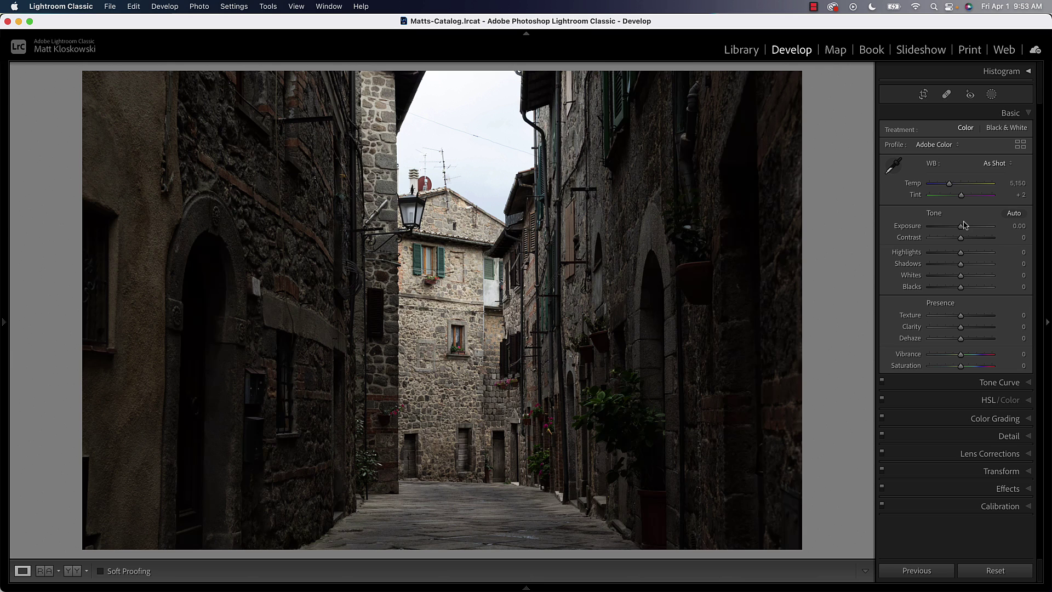
pyautogui.moveTo(965, 225); pyautogui.dragTo(953, 230)
# Place a tall, widened radial gradient over the alley centre with Exposure 0.73 and Temp 5
pyautogui.click(991, 94)
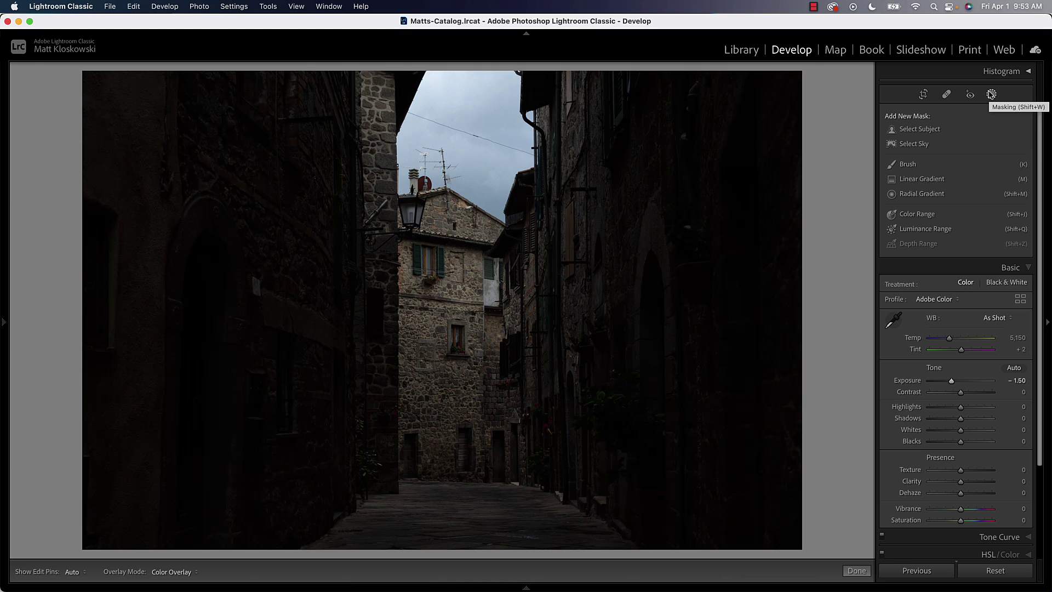
pyautogui.click(922, 197)
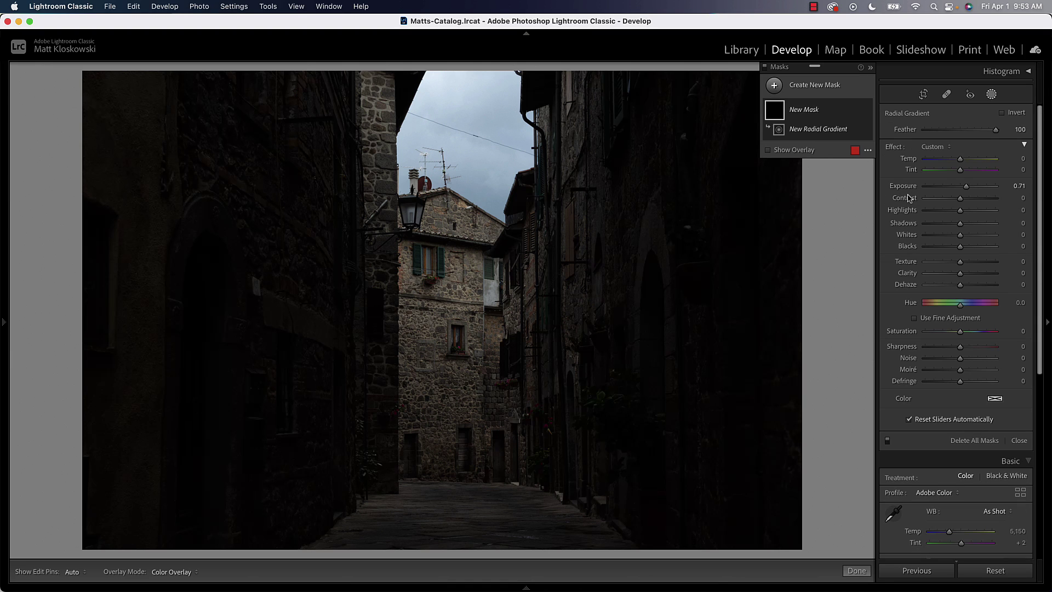
pyautogui.moveTo(966, 186); pyautogui.dragTo(965, 186)
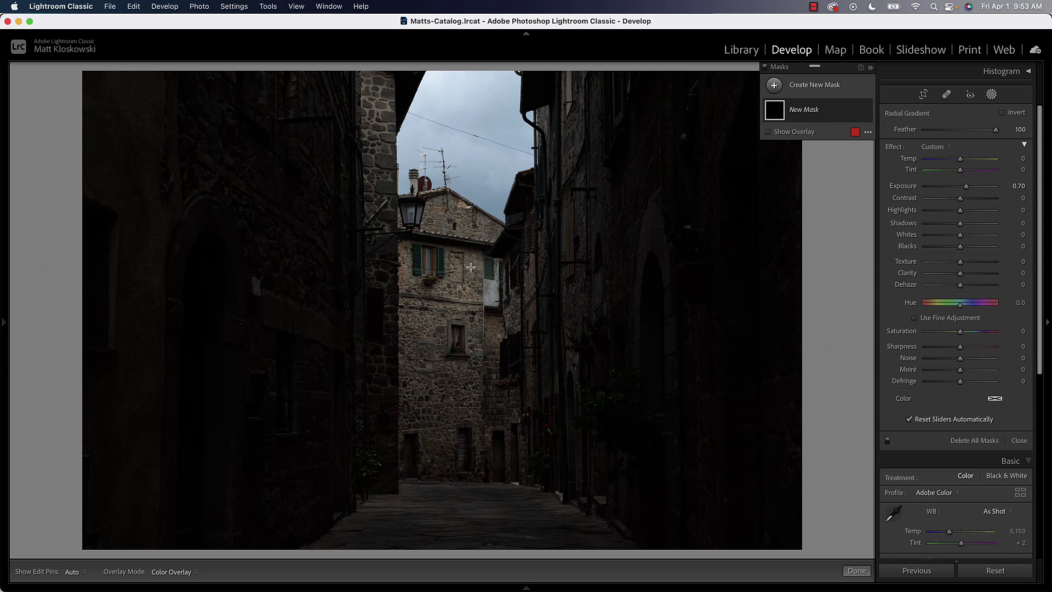
pyautogui.moveTo(471, 267); pyautogui.dragTo(549, 475)
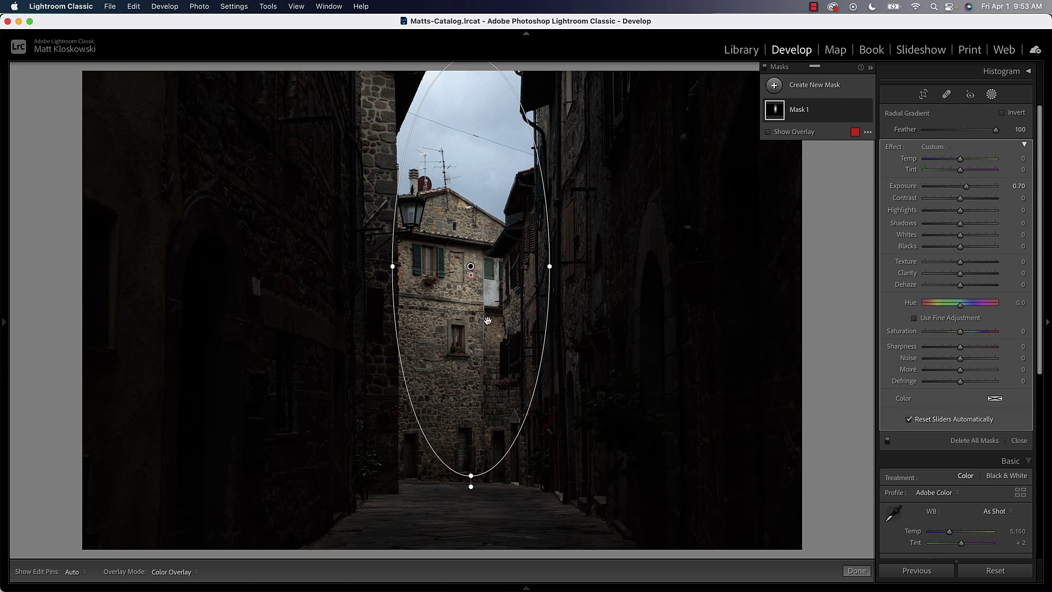
pyautogui.moveTo(470, 267); pyautogui.dragTo(452, 311)
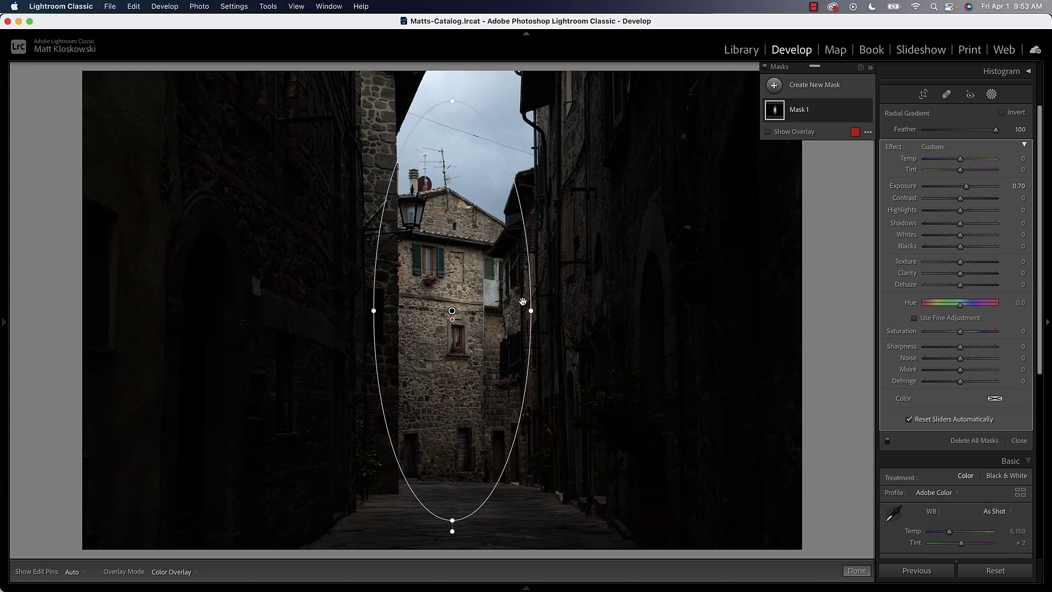
pyautogui.moveTo(531, 311); pyautogui.dragTo(548, 311)
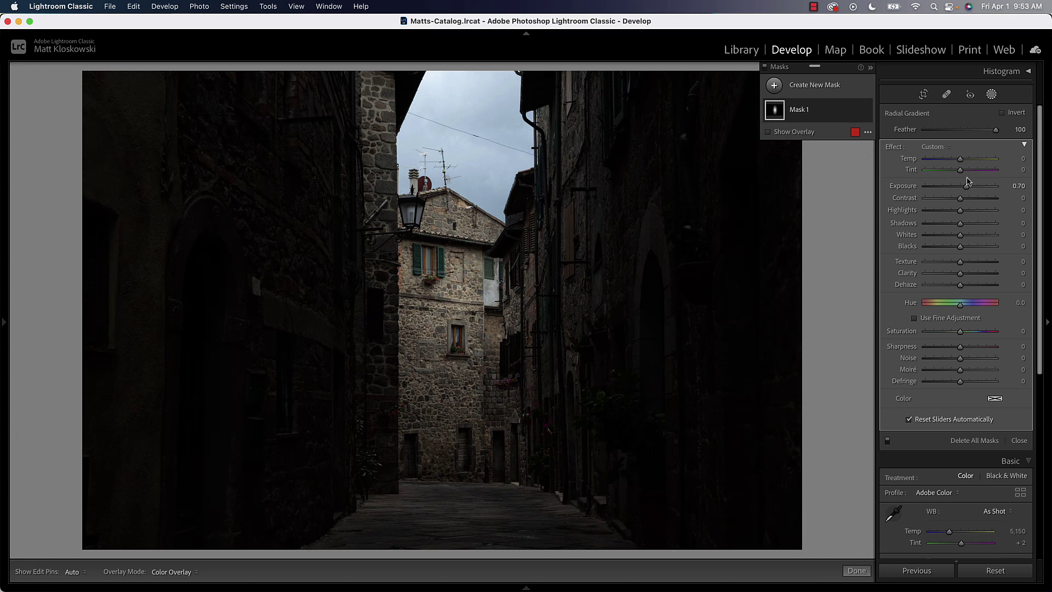
pyautogui.moveTo(967, 187); pyautogui.dragTo(966, 160)
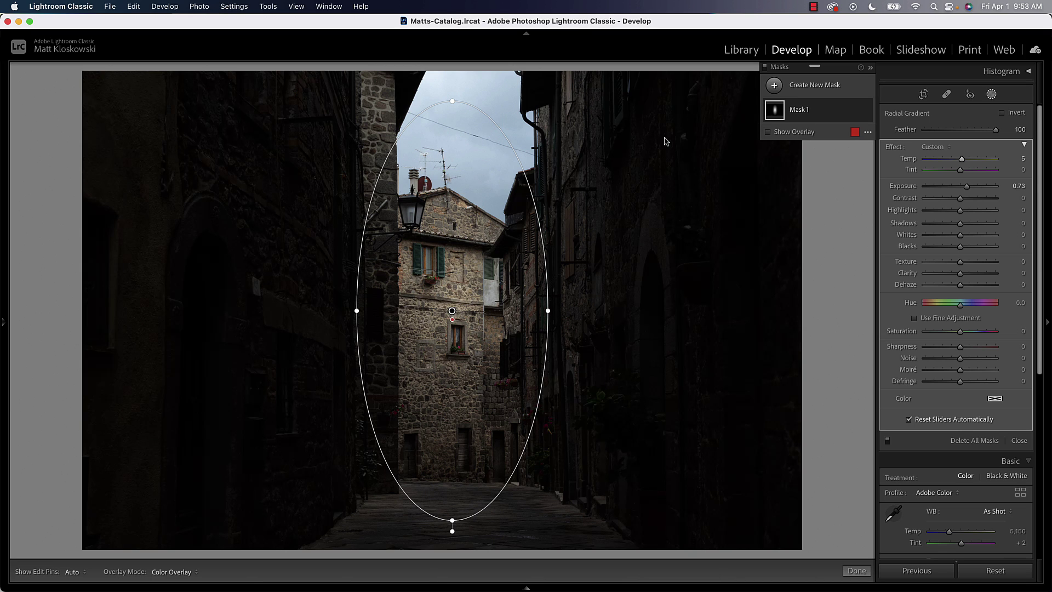
# Subtract Select Sky from Mask 1 so the sky stays dark
pyautogui.click(800, 115)
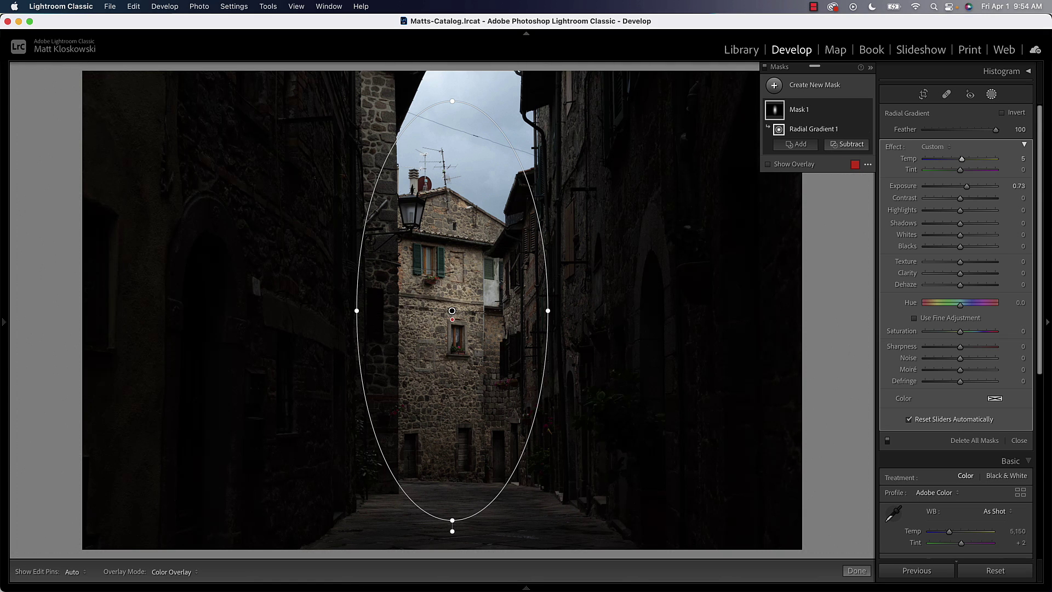
pyautogui.click(842, 146)
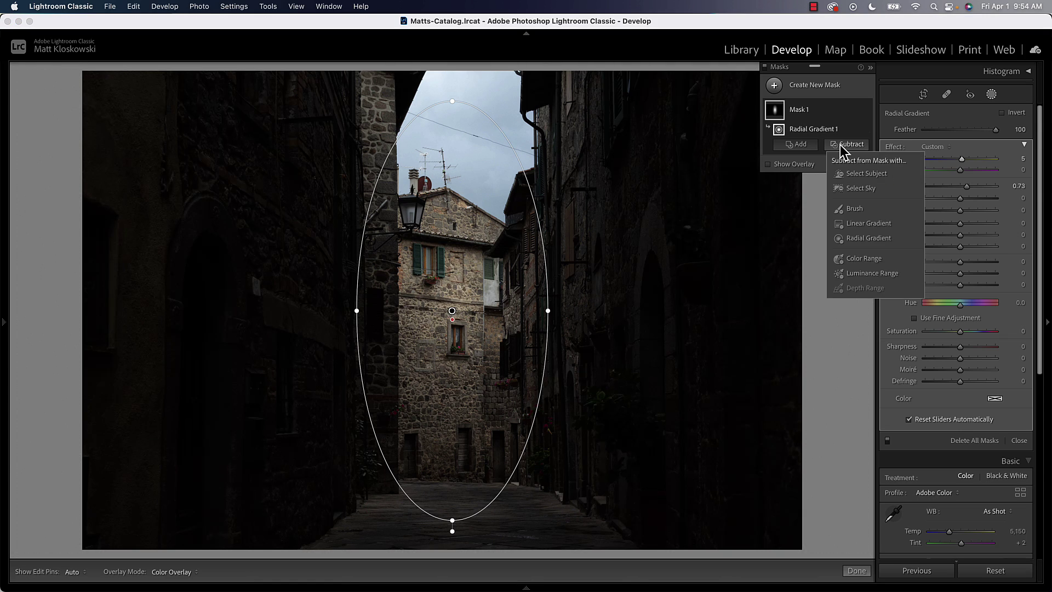
pyautogui.click(838, 188)
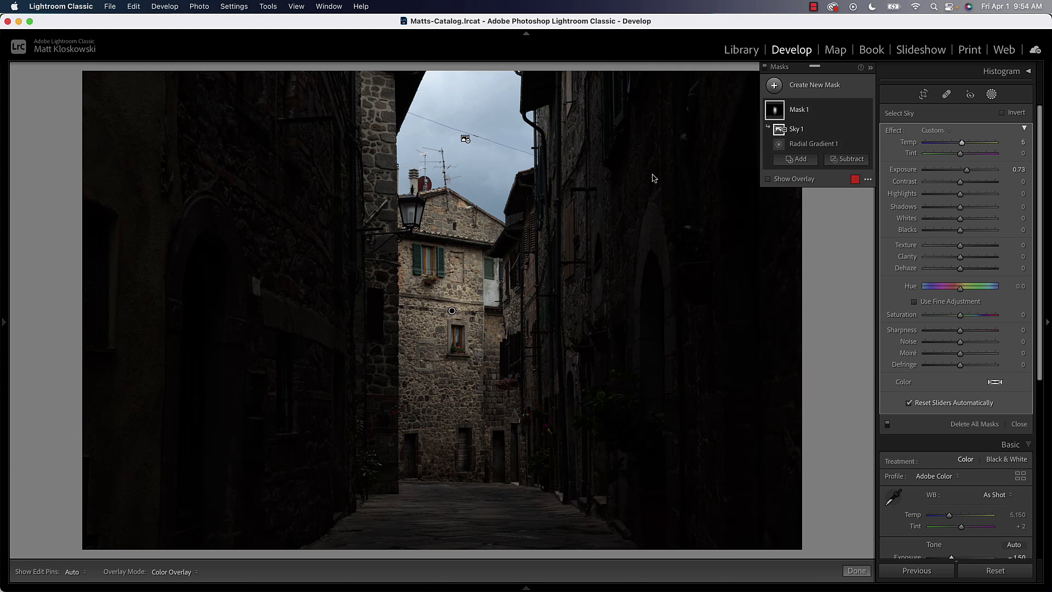
# Add a second radial gradient over the right-hand alley wall
pyautogui.click(775, 86)
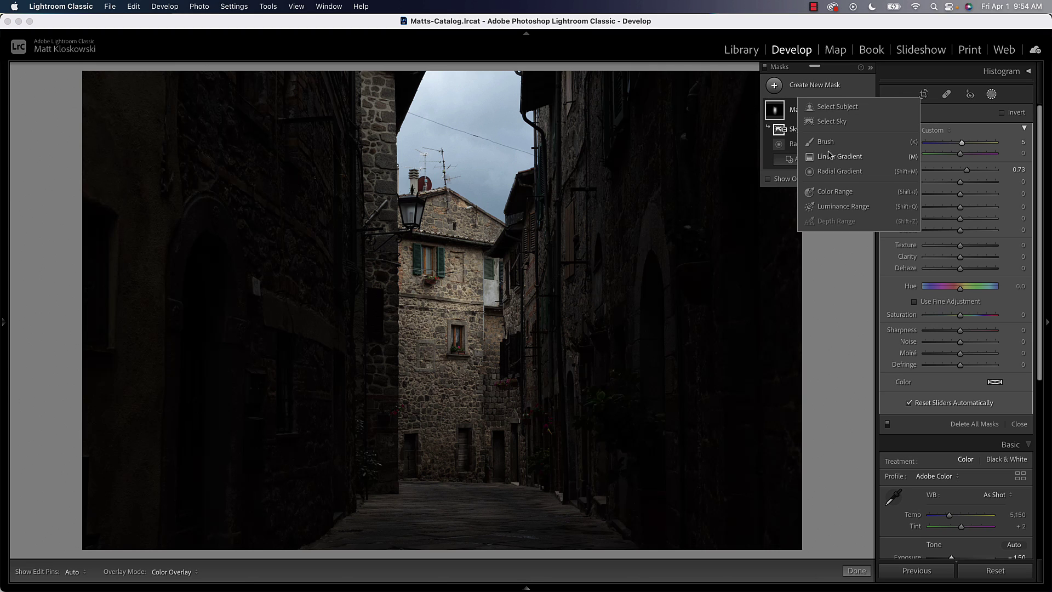
pyautogui.click(822, 171)
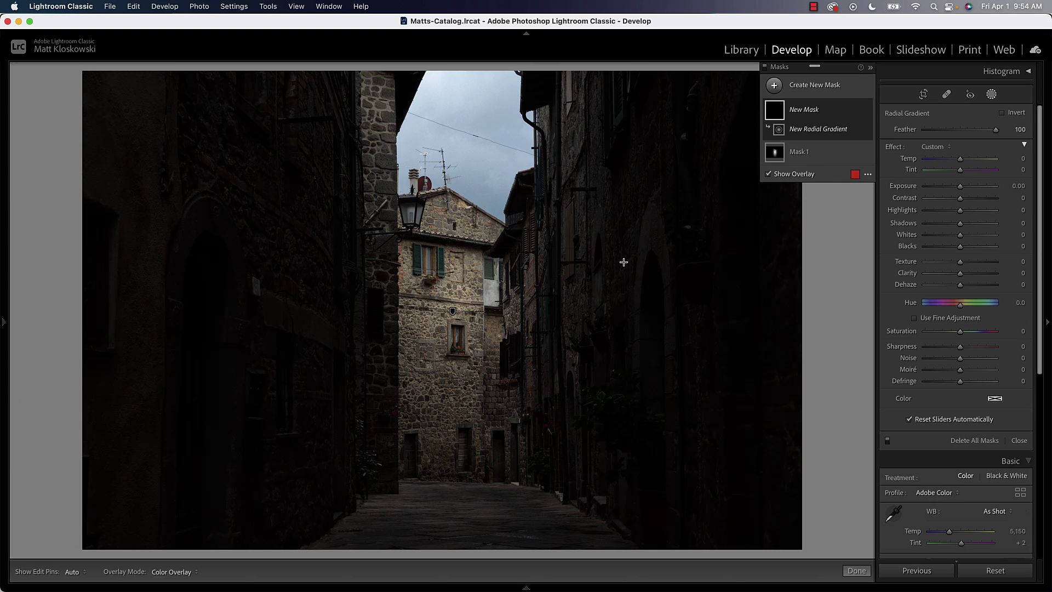
pyautogui.moveTo(642, 330); pyautogui.dragTo(712, 588)
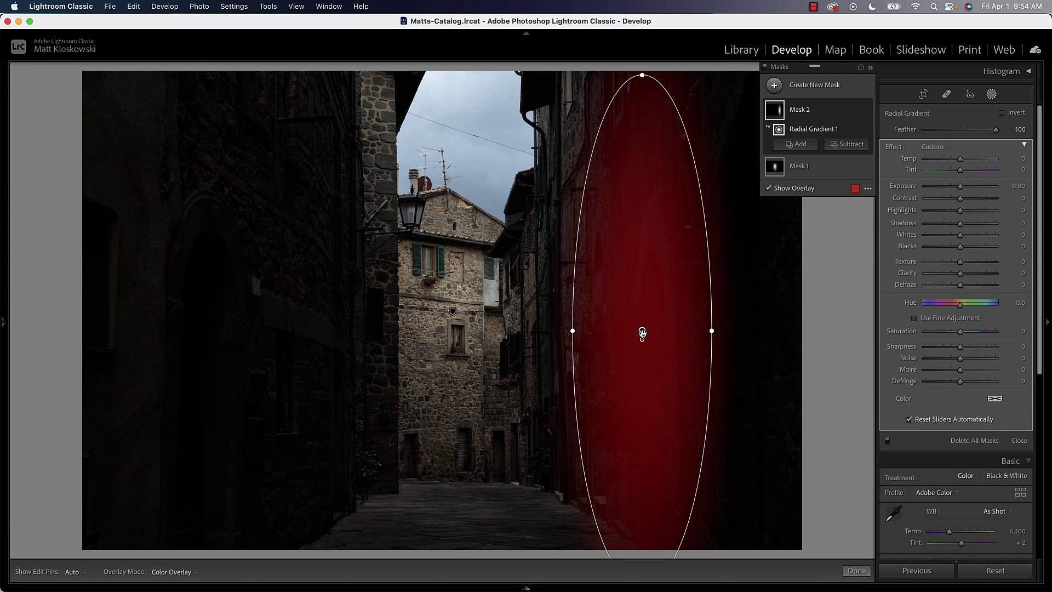
pyautogui.moveTo(642, 332); pyautogui.dragTo(613, 303)
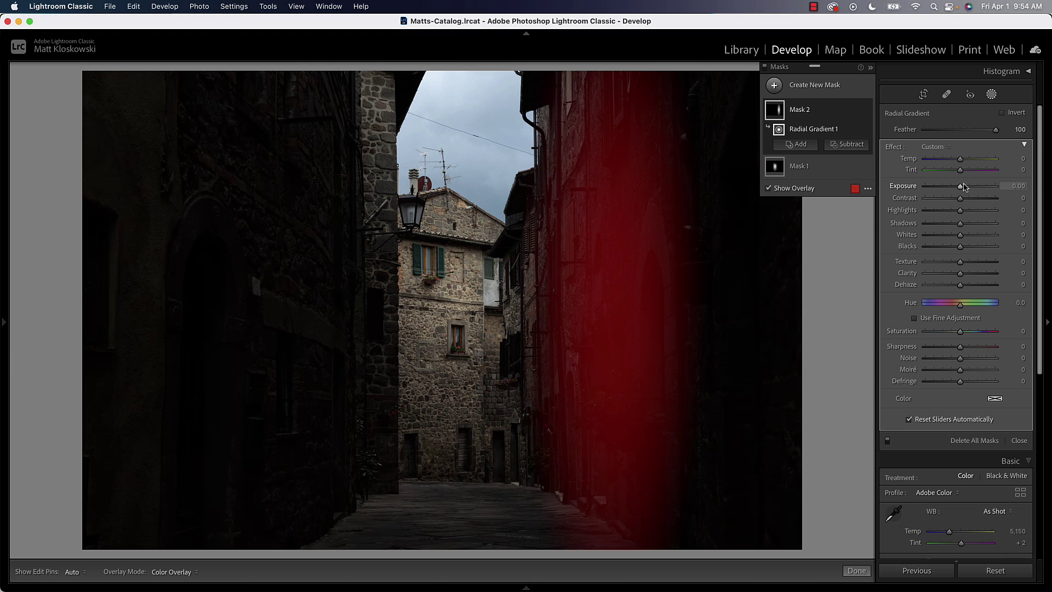
# Set Exposure 1.17, Shadows 27, Whites 28, Temp 9 and fine-tune the ellipse on the wall
pyautogui.moveTo(964, 188); pyautogui.dragTo(965, 187)
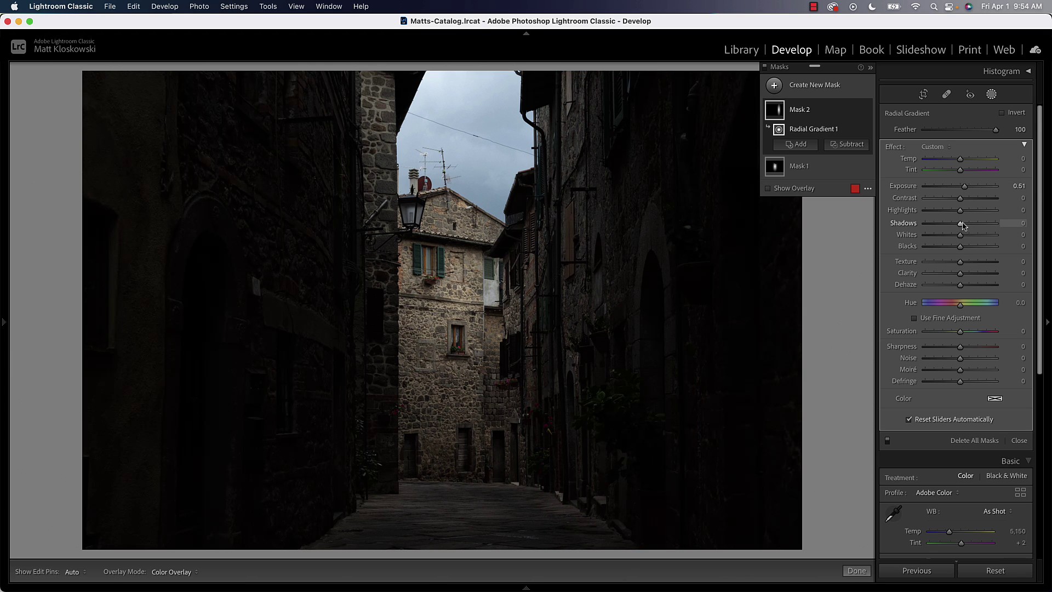
pyautogui.moveTo(963, 224); pyautogui.dragTo(981, 226)
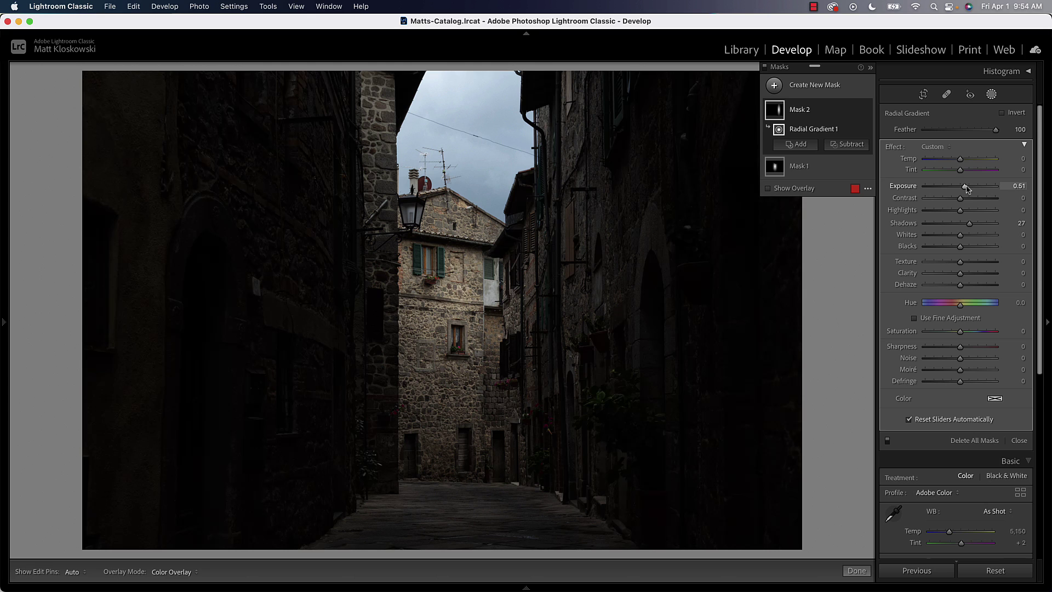
pyautogui.moveTo(965, 186); pyautogui.dragTo(967, 187)
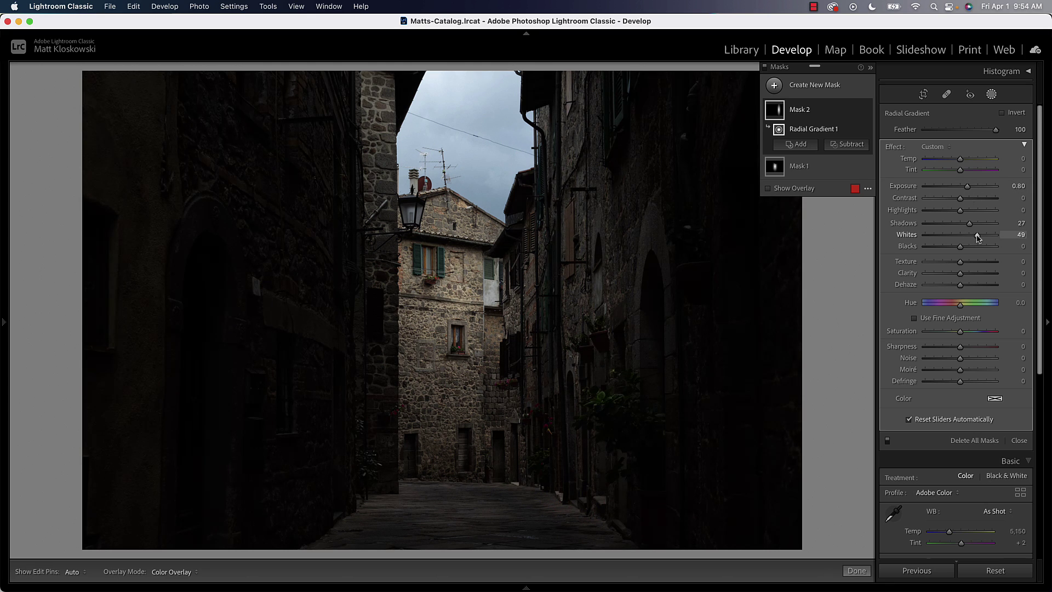
pyautogui.moveTo(985, 235); pyautogui.dragTo(973, 235)
pyautogui.moveTo(968, 186); pyautogui.dragTo(972, 187)
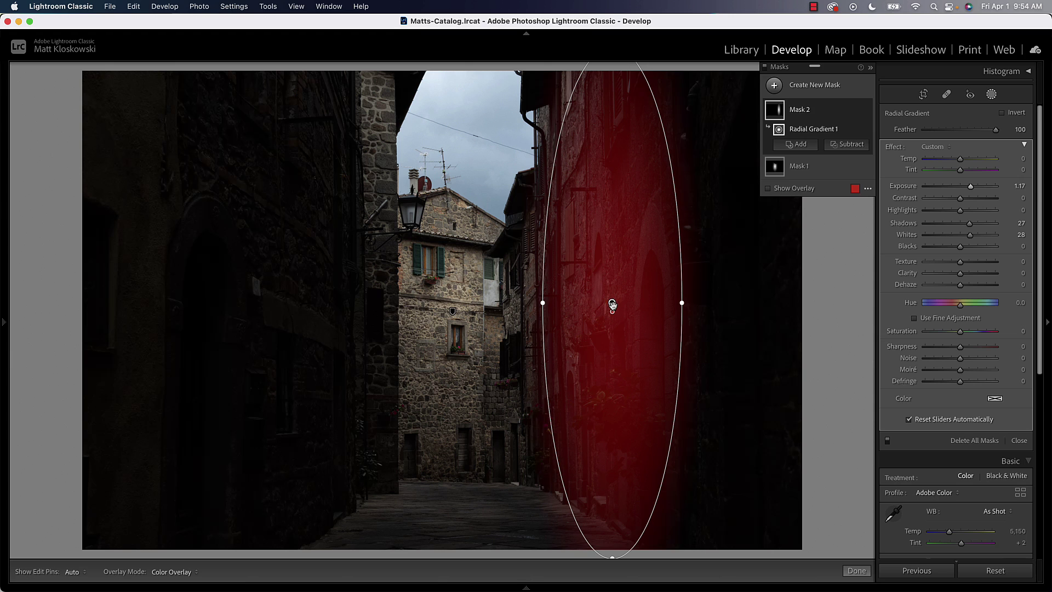
pyautogui.moveTo(610, 305); pyautogui.dragTo(624, 288)
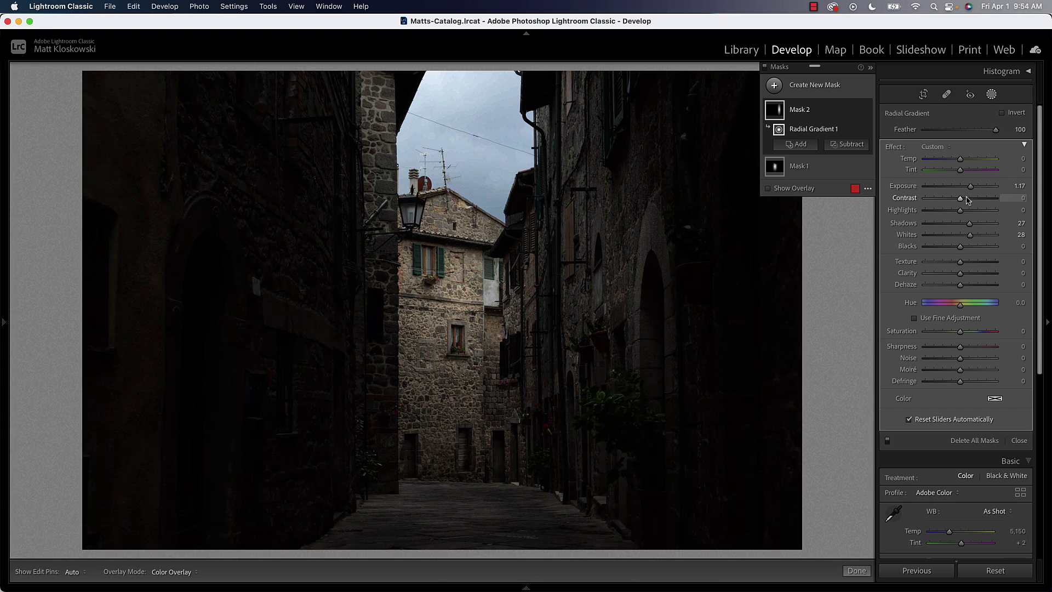
pyautogui.moveTo(970, 223)
pyautogui.mouseDown()
pyautogui.moveTo(982, 224)
pyautogui.moveTo(969, 223)
pyautogui.mouseUp()
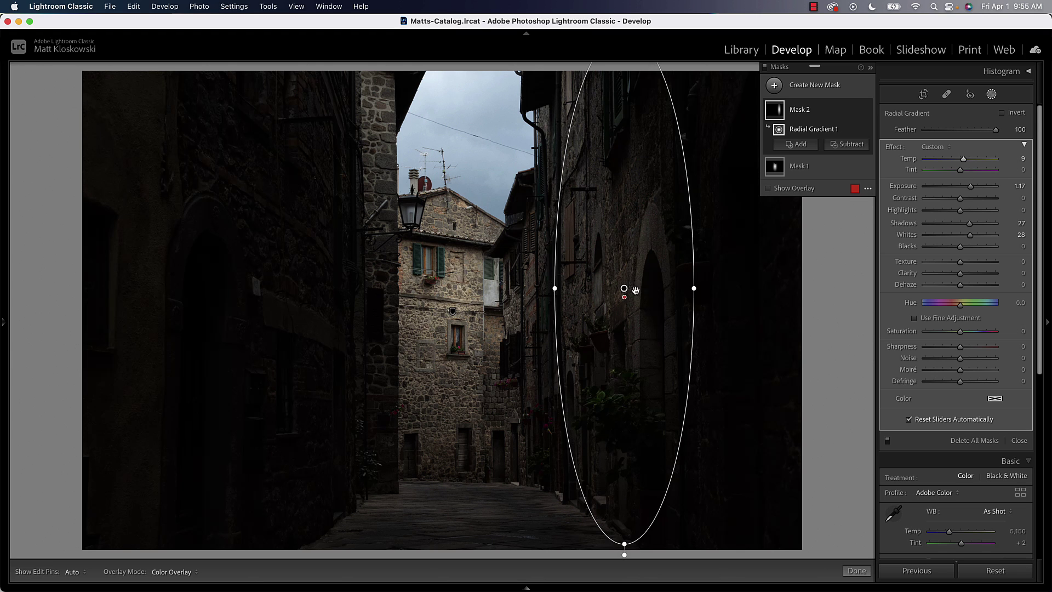
pyautogui.moveTo(634, 288); pyautogui.dragTo(634, 314)
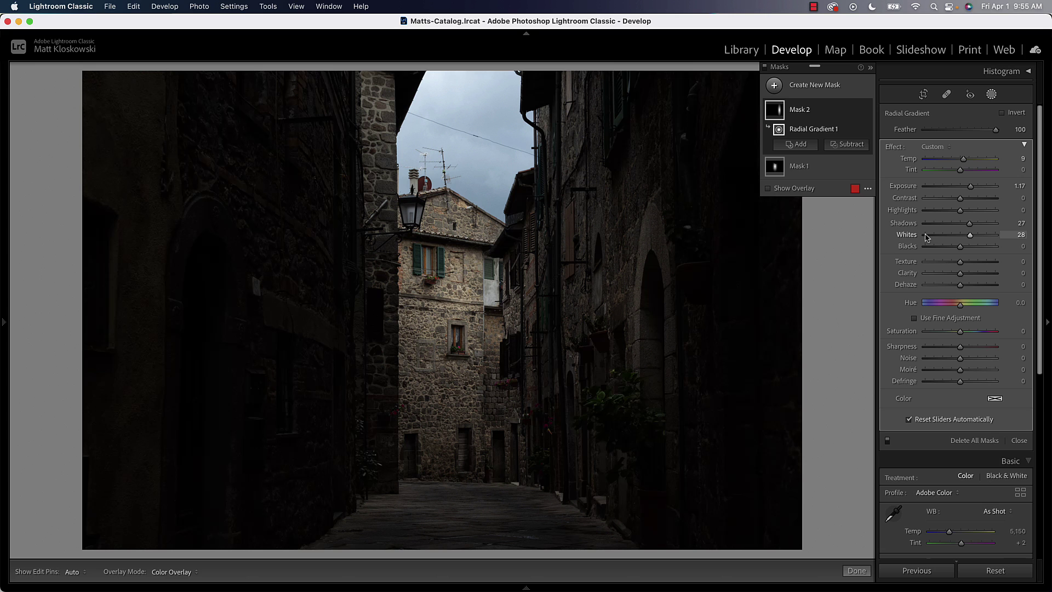
pyautogui.moveTo(643, 314); pyautogui.dragTo(652, 295)
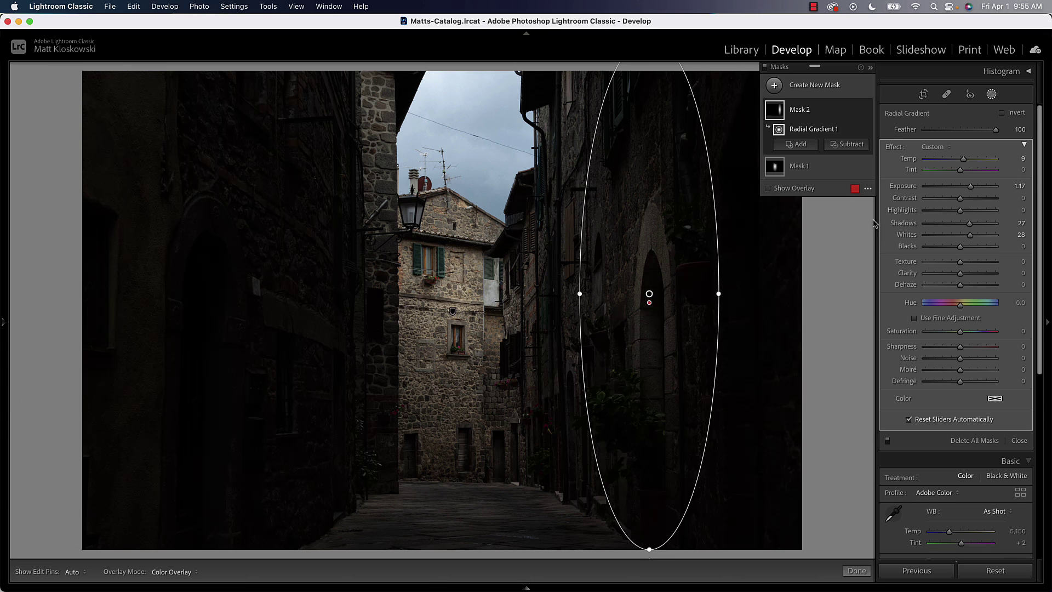
# Draw a third radial gradient over the left alley wall and hide the mask overlay
pyautogui.click(800, 86)
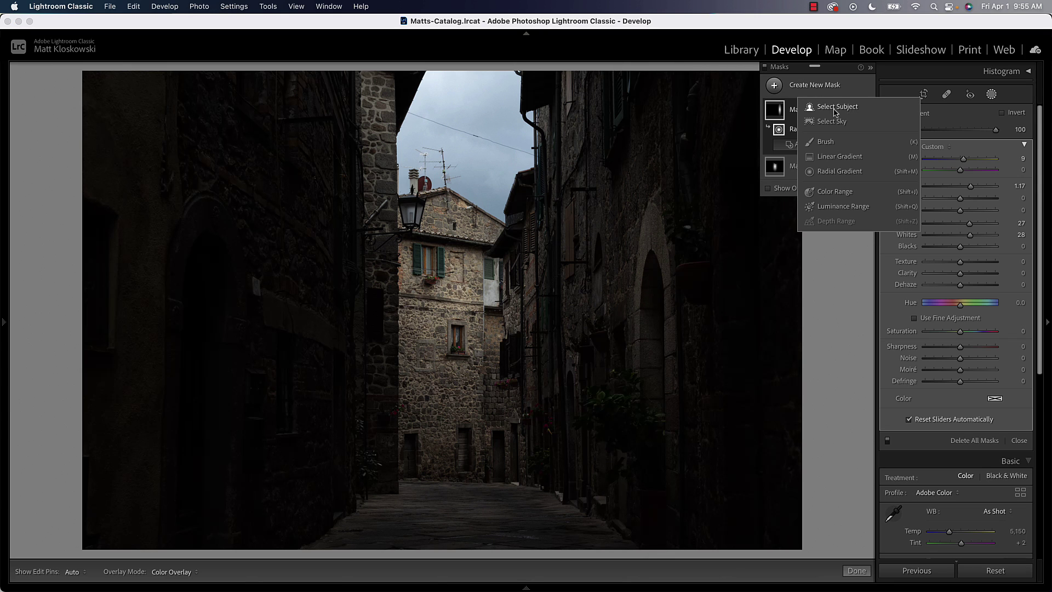
pyautogui.click(827, 171)
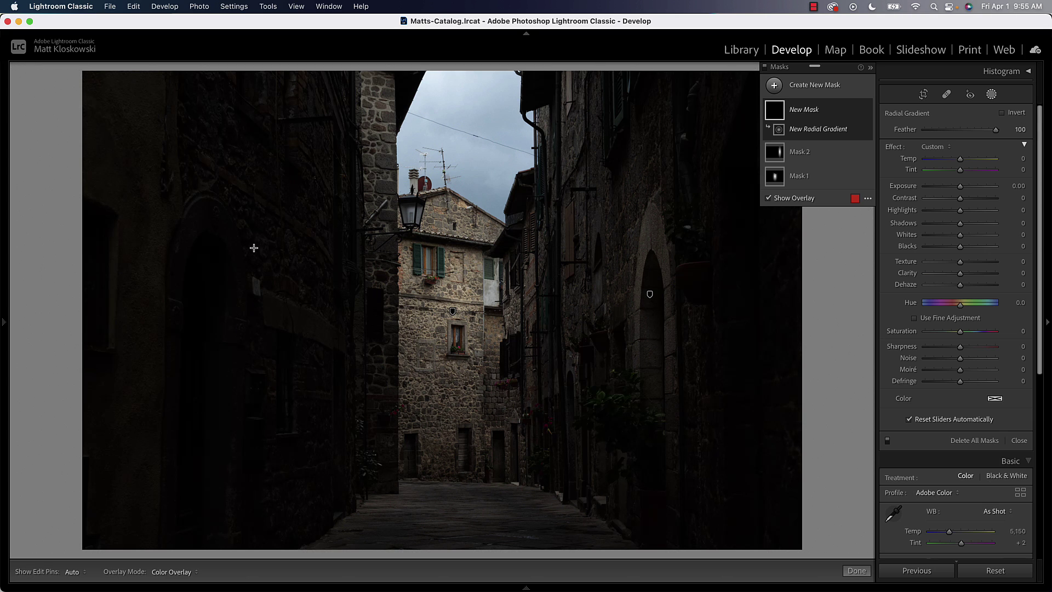
pyautogui.moveTo(266, 243); pyautogui.dragTo(350, 510)
pyautogui.moveTo(266, 243); pyautogui.dragTo(241, 296)
pyautogui.press('o')
# Set the left-wall mask to Exposure 1.07, Shadows 45, Temp 9
pyautogui.moveTo(960, 185); pyautogui.dragTo(967, 186)
pyautogui.moveTo(960, 223); pyautogui.dragTo(982, 225)
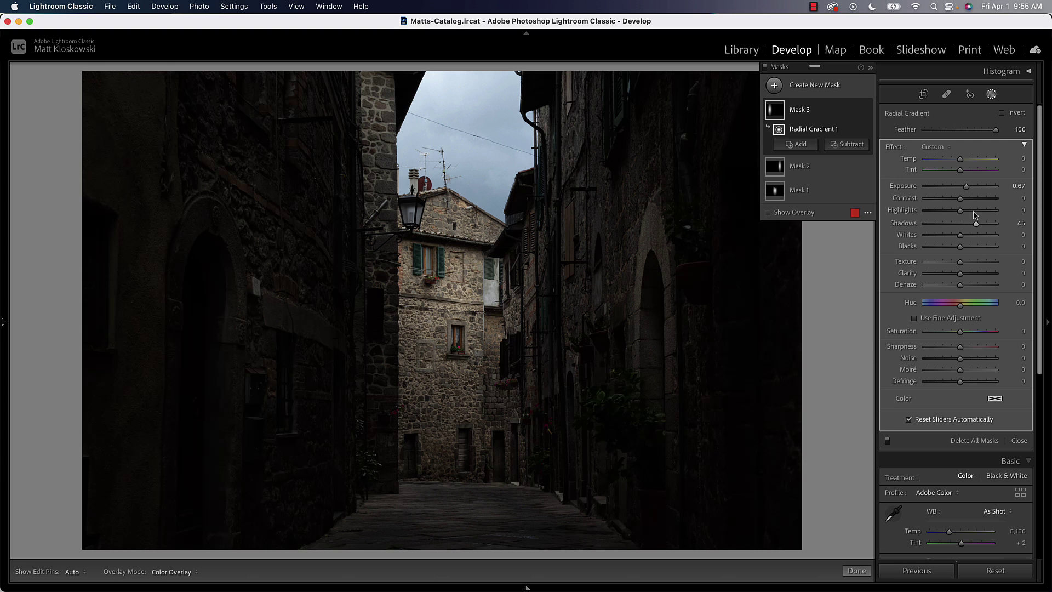
pyautogui.moveTo(968, 186); pyautogui.dragTo(971, 188)
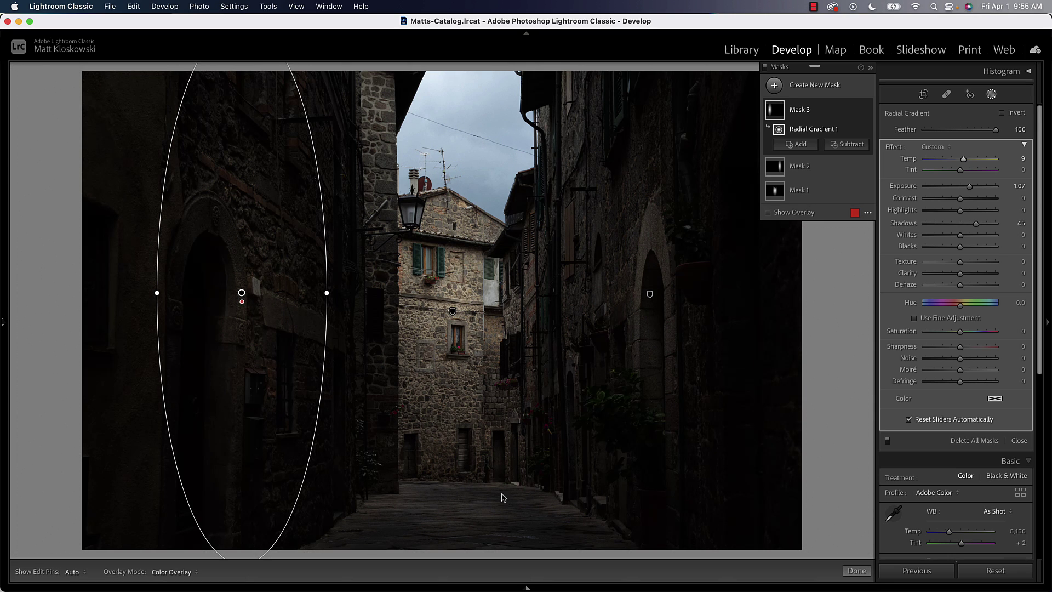
# Brush the cobbled floor (size 16, Auto Mask off) with Exposure 0.45, Whites 19, Temp 4
pyautogui.click(801, 86)
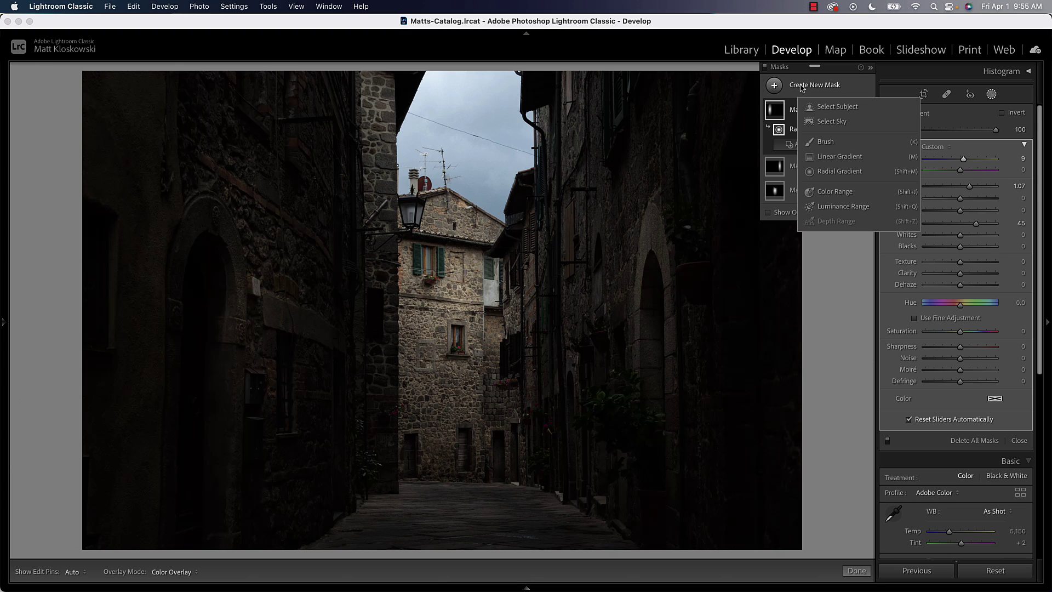
pyautogui.click(810, 141)
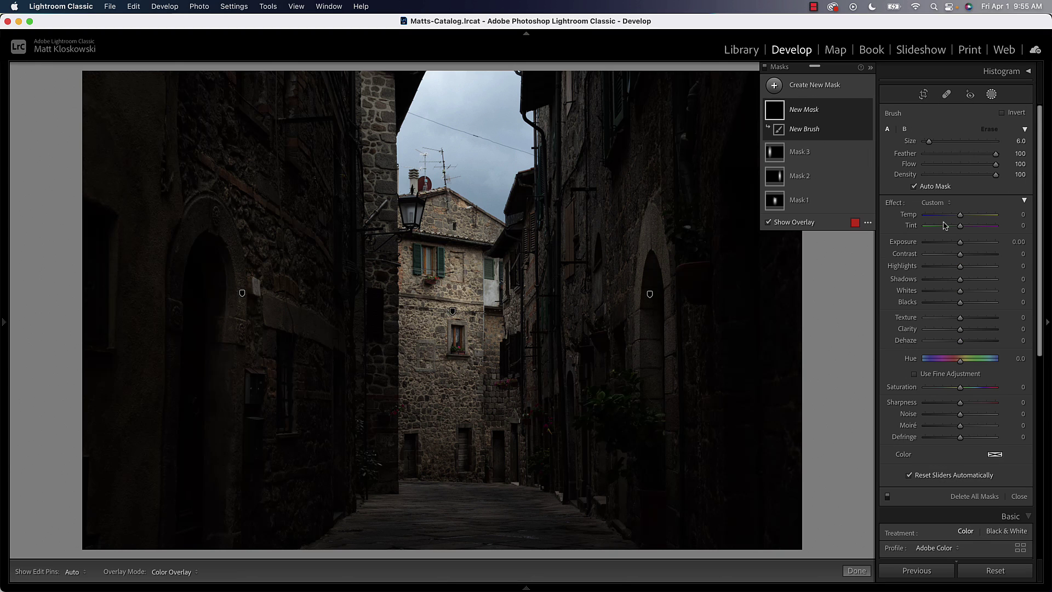
pyautogui.moveTo(963, 241); pyautogui.dragTo(965, 245)
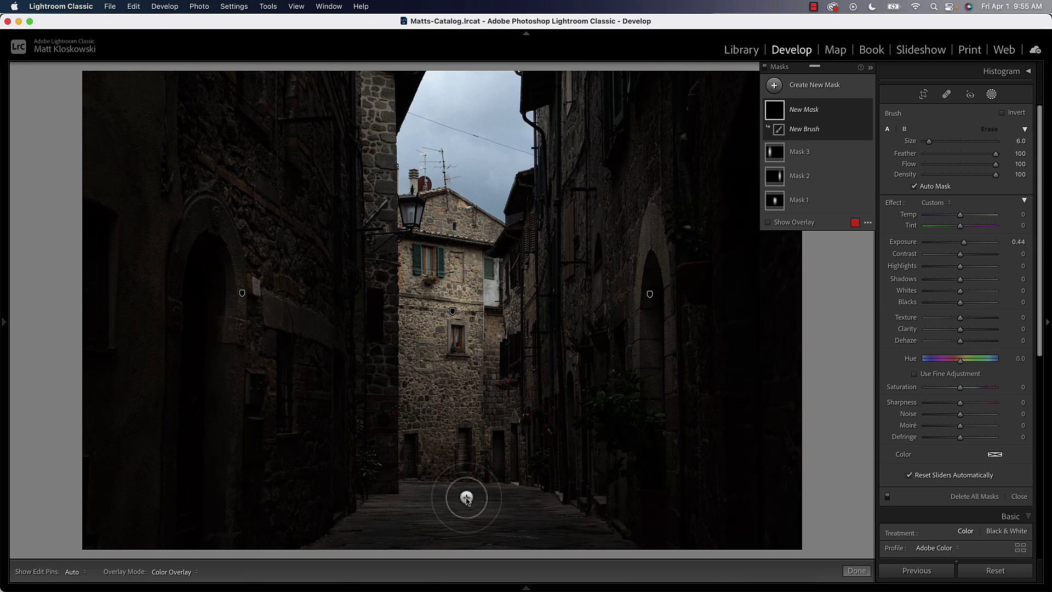
pyautogui.scroll(5, 466, 499)
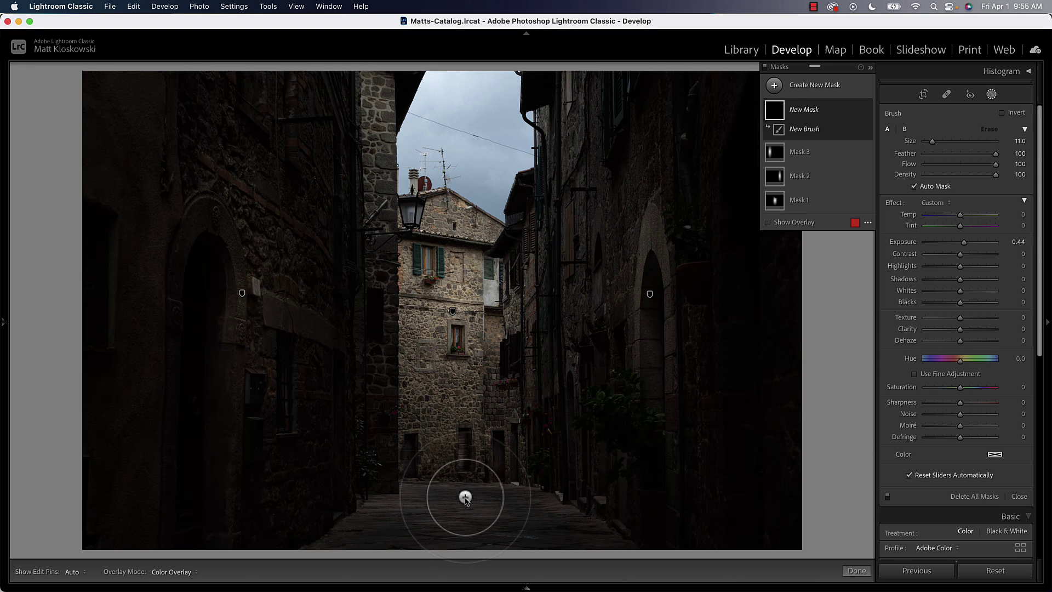
pyautogui.scroll(5, 466, 499)
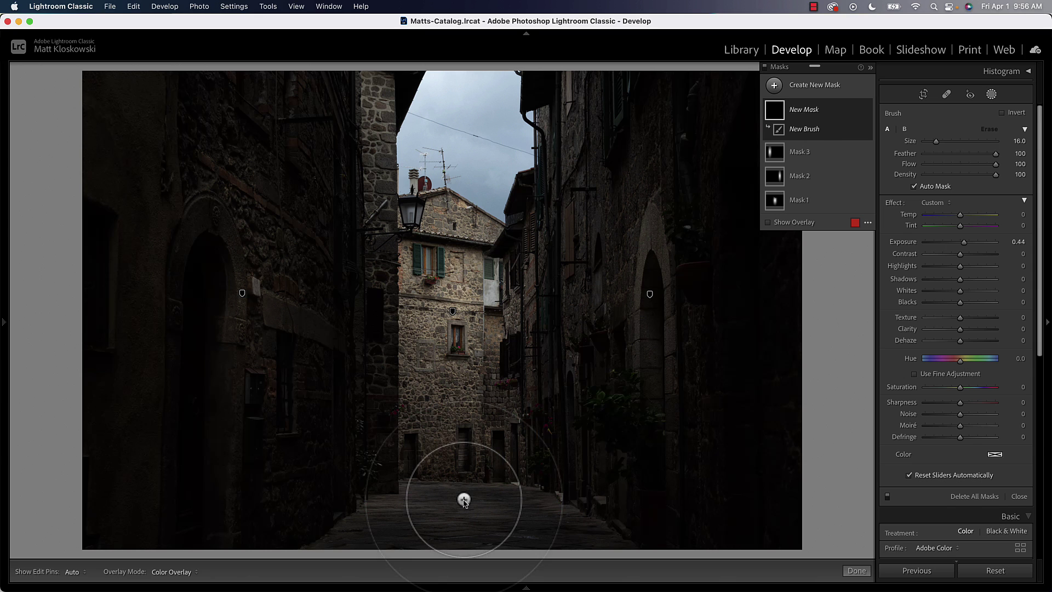
pyautogui.click(938, 187)
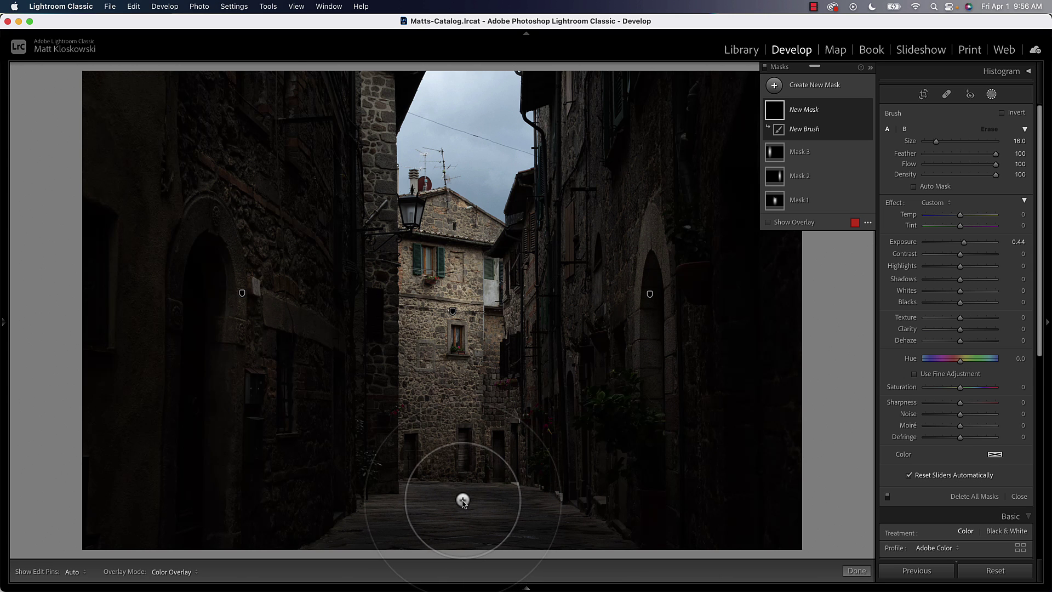
pyautogui.press('h')
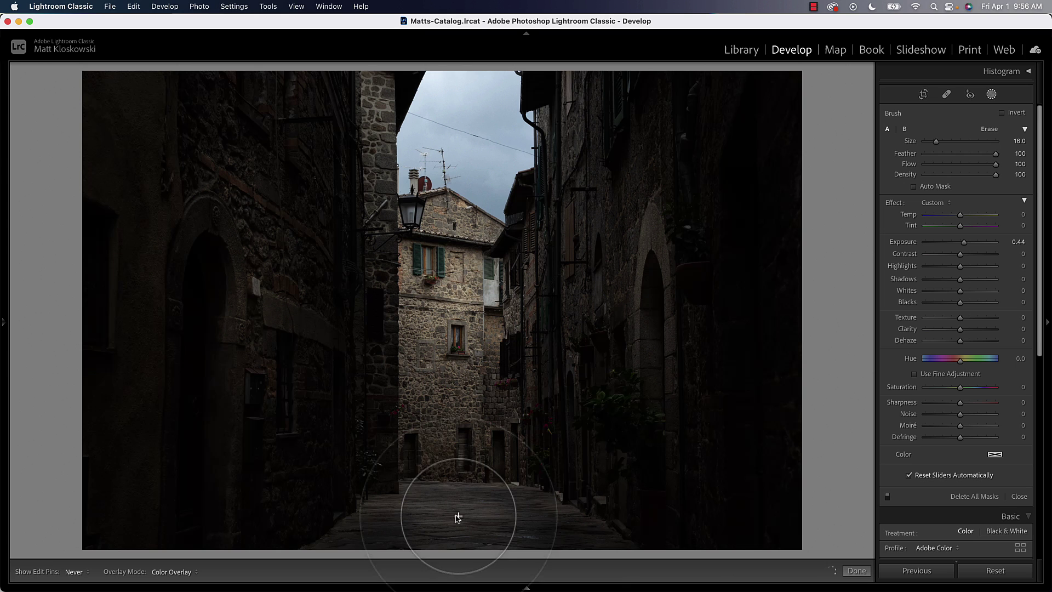
pyautogui.press('h')
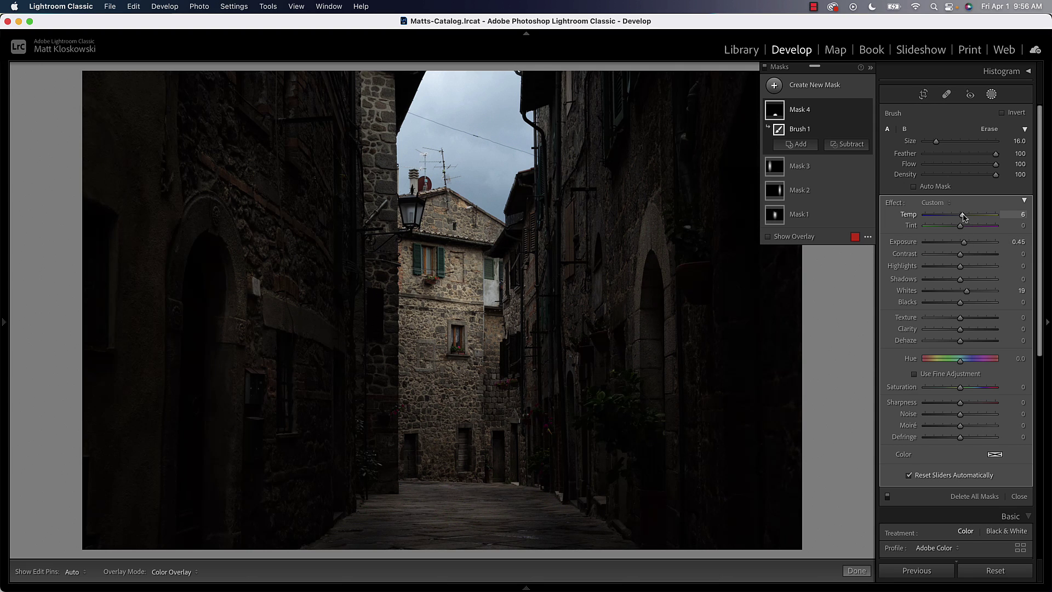
pyautogui.click(962, 216)
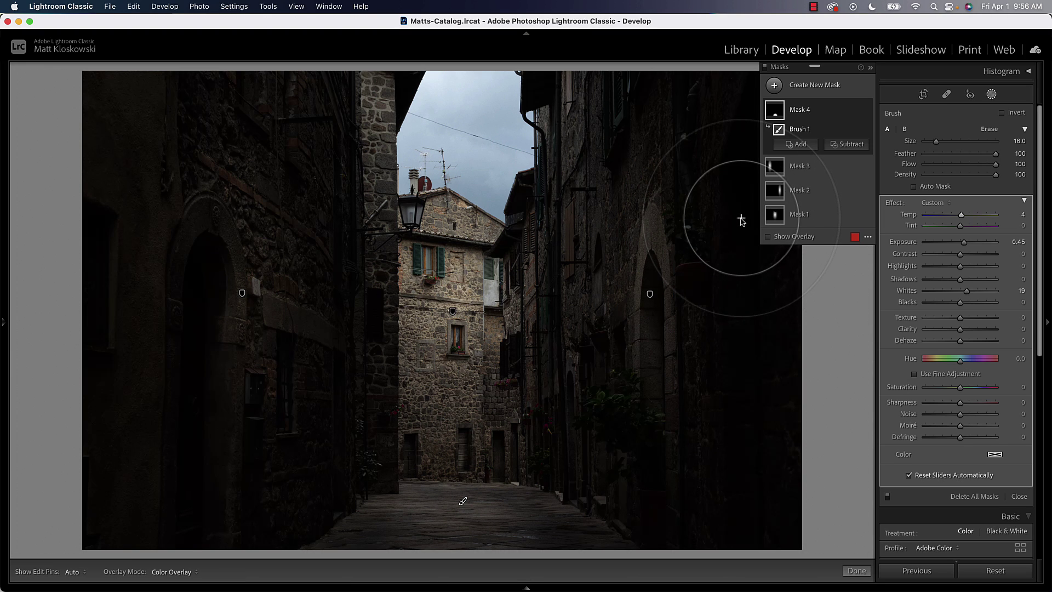
# Start a fifth brush mask with Exposure 0.63 and the overlay hidden
pyautogui.click(804, 83)
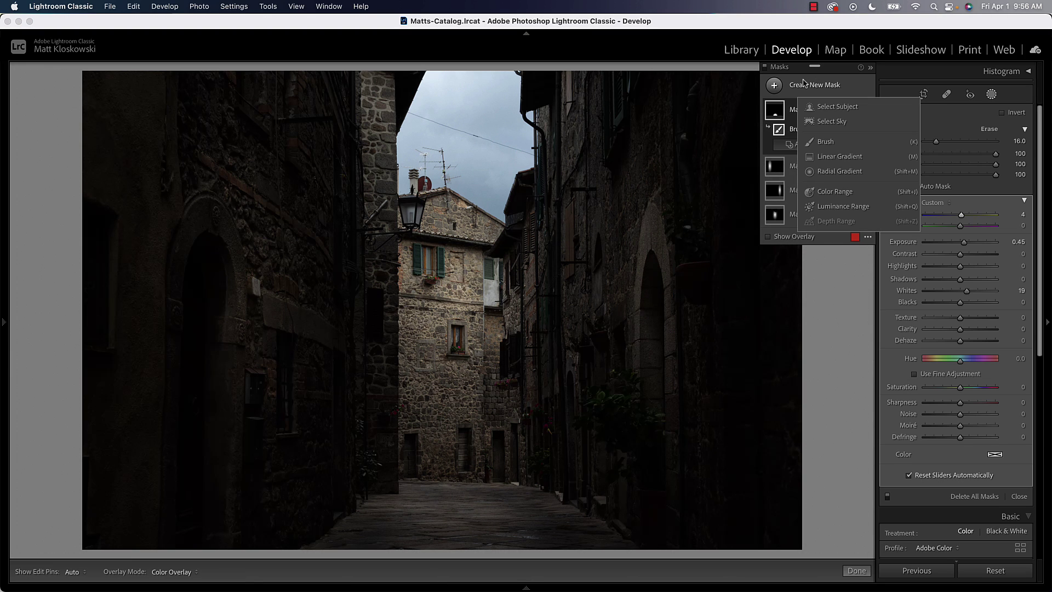
pyautogui.click(824, 142)
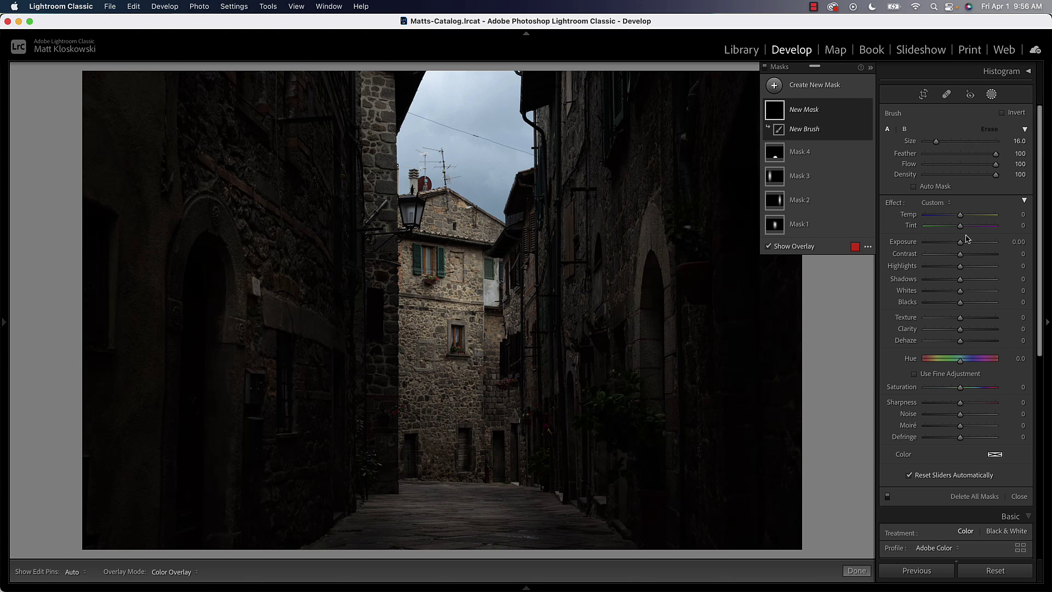
pyautogui.press('o')
pyautogui.click(964, 242)
pyautogui.moveTo(965, 247); pyautogui.dragTo(967, 247)
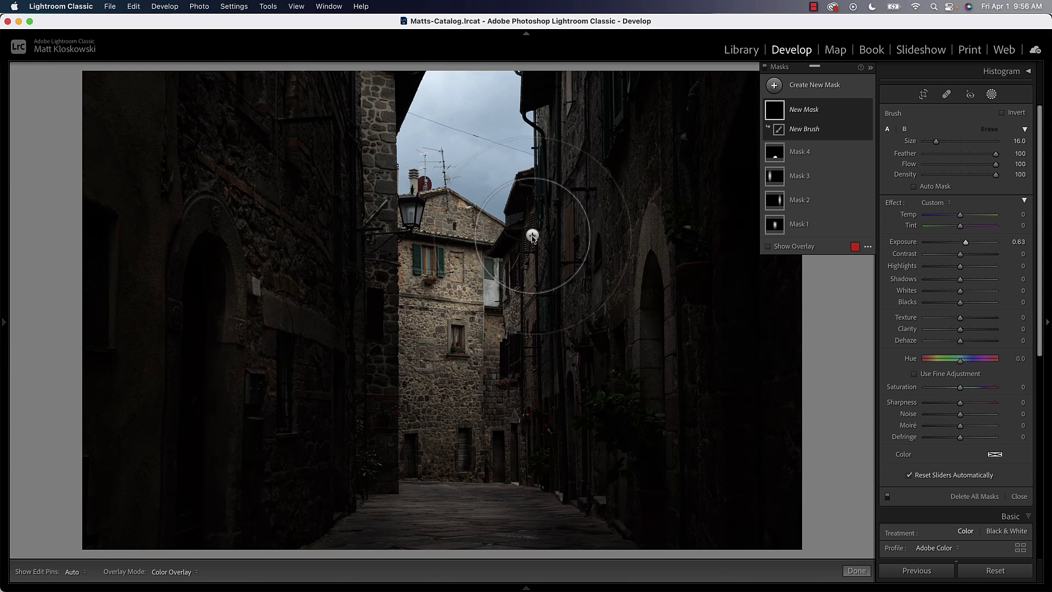
pyautogui.scroll(-1, 425, 221)
pyautogui.scroll(-3, 425, 221)
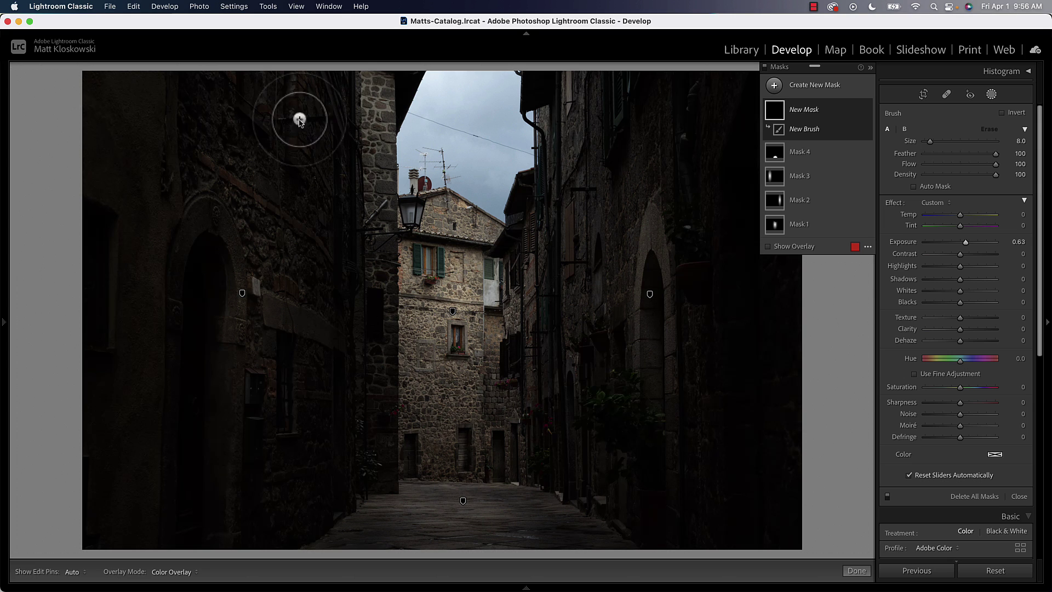
# Paint light onto the upper right wall, lower alley and left walls, then show the mask pins
pyautogui.click(625, 104)
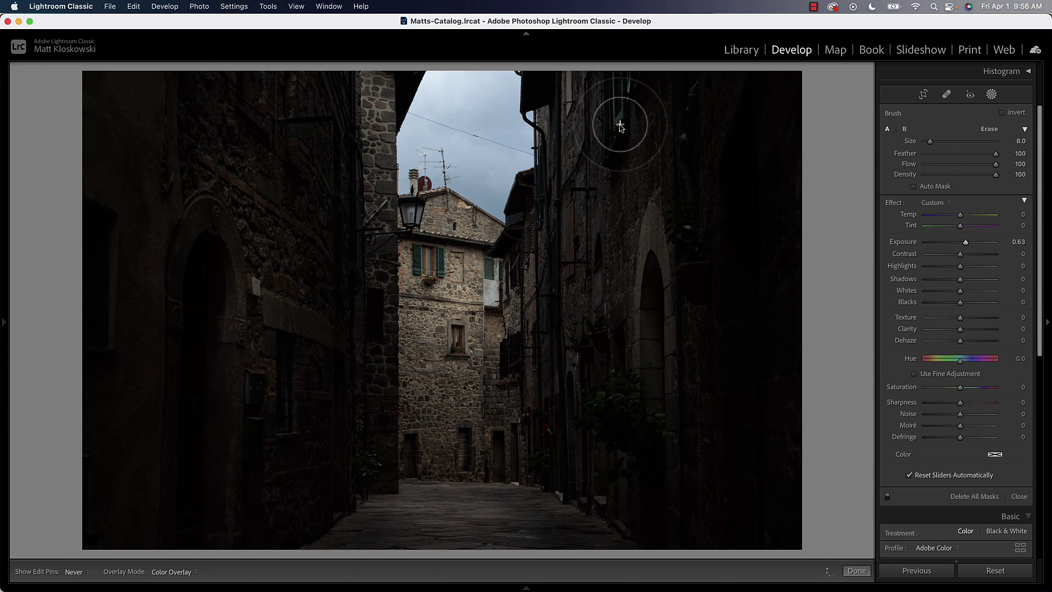
pyautogui.moveTo(552, 416)
pyautogui.mouseDown()
pyautogui.moveTo(554, 402)
pyautogui.moveTo(553, 427)
pyautogui.mouseUp()
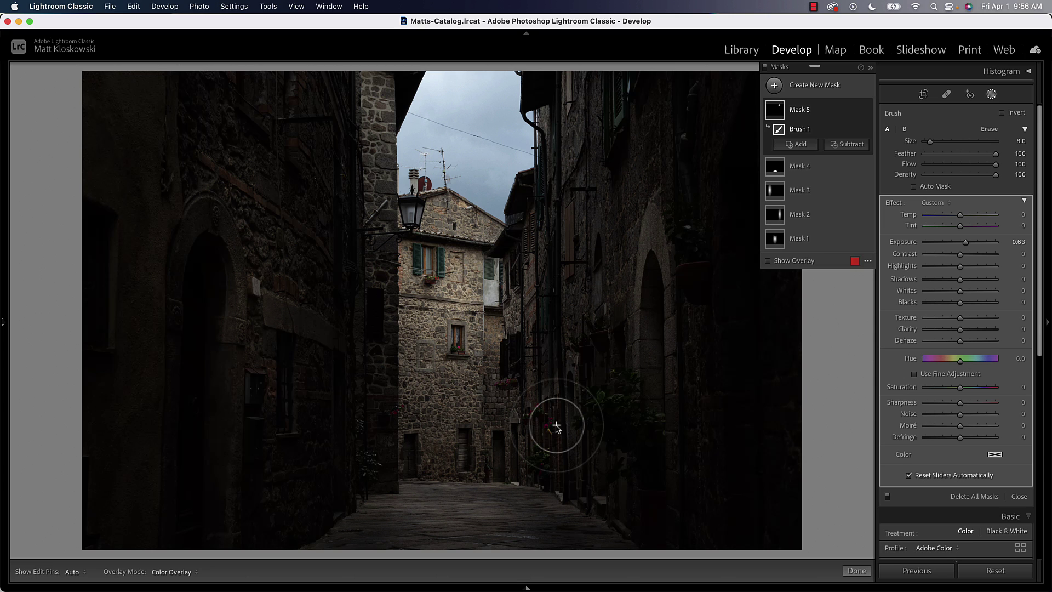
pyautogui.moveTo(337, 427)
pyautogui.mouseDown()
pyautogui.moveTo(327, 367)
pyautogui.moveTo(314, 482)
pyautogui.mouseUp()
pyautogui.press('h')
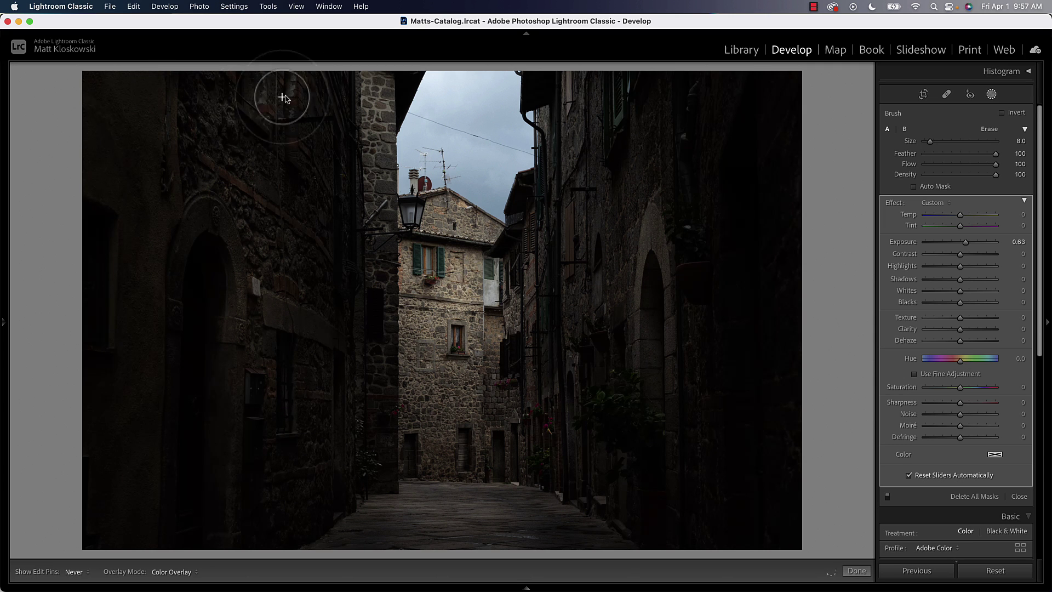
pyautogui.moveTo(343, 105)
pyautogui.mouseDown()
pyautogui.moveTo(363, 242)
pyautogui.moveTo(364, 371)
pyautogui.mouseUp()
pyautogui.press('h')
pyautogui.moveTo(399, 442)
pyautogui.mouseDown()
pyautogui.moveTo(399, 464)
pyautogui.moveTo(419, 466)
pyautogui.moveTo(462, 445)
pyautogui.moveTo(464, 454)
pyautogui.moveTo(496, 450)
pyautogui.moveTo(498, 479)
pyautogui.moveTo(459, 449)
pyautogui.moveTo(437, 481)
pyautogui.mouseUp()
pyautogui.press('h')
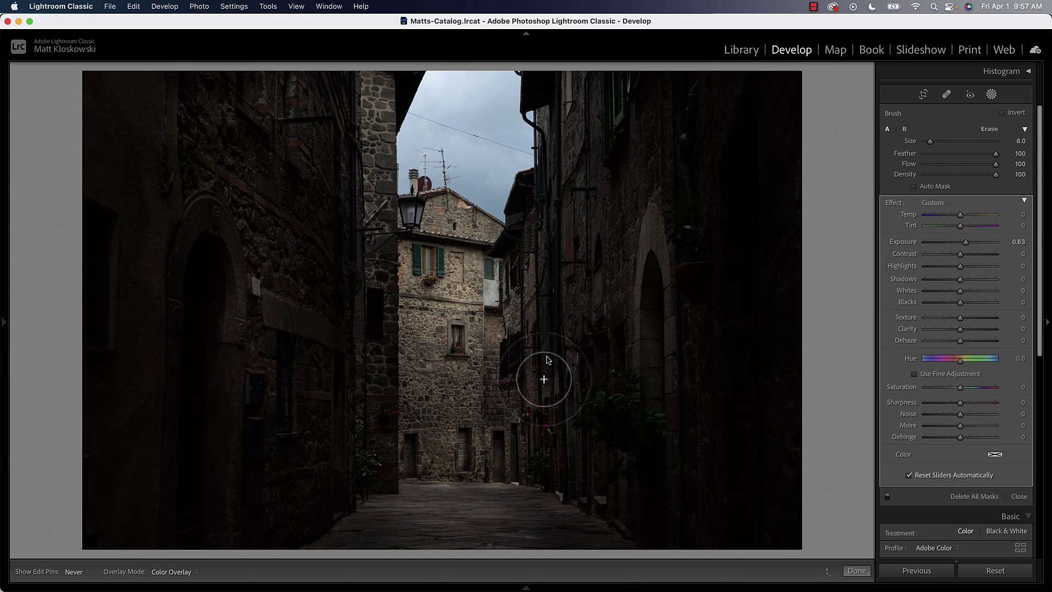
pyautogui.press('h')
pyautogui.moveTo(590, 111)
pyautogui.mouseDown()
pyautogui.moveTo(585, 197)
pyautogui.moveTo(603, 142)
pyautogui.moveTo(592, 91)
pyautogui.mouseUp()
pyautogui.press('h')
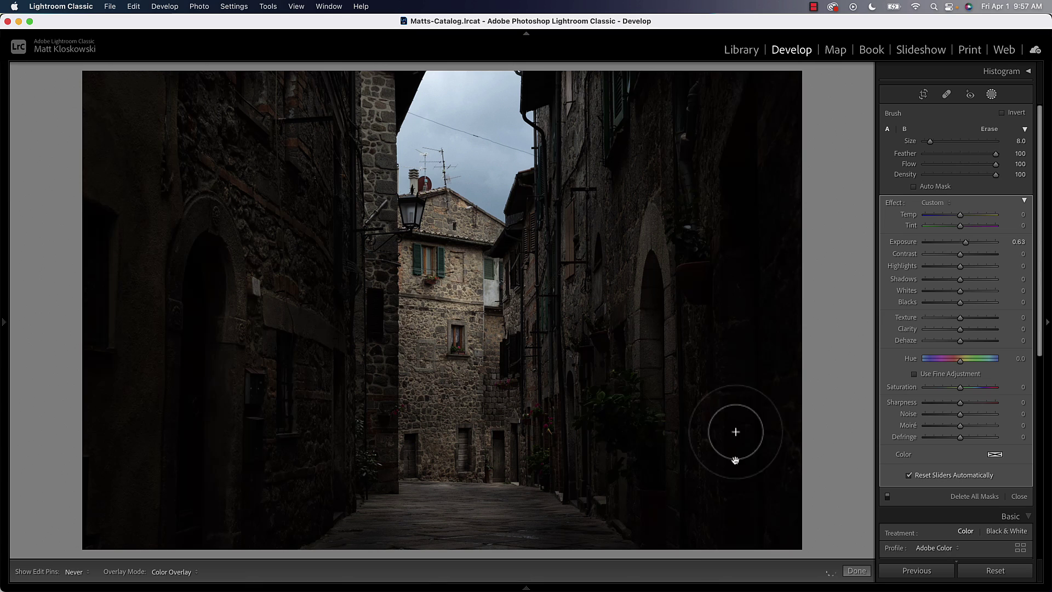
pyautogui.press('h')
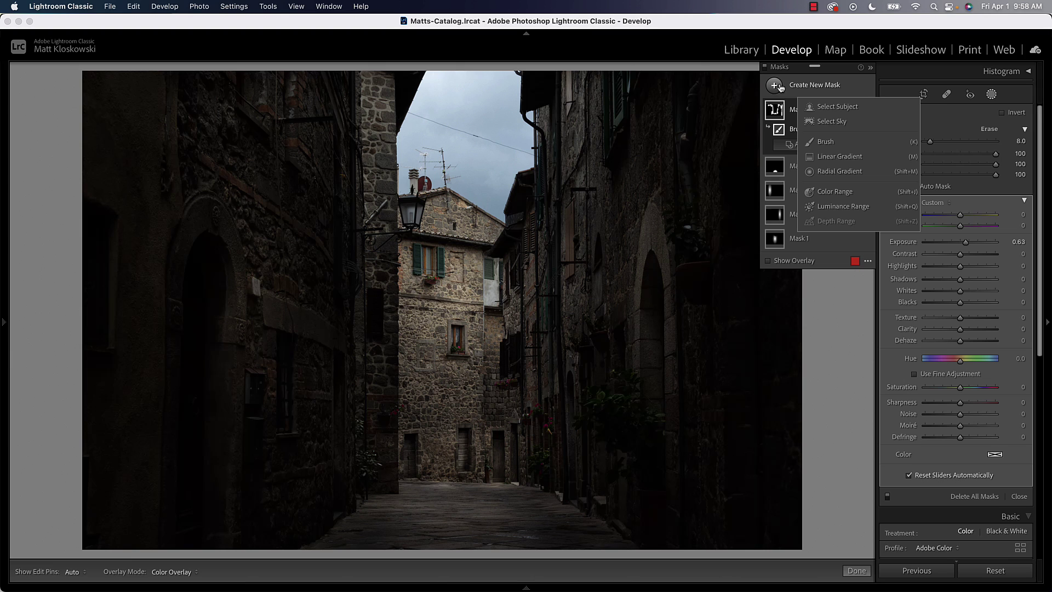
# Add a Select Sky mask and lower its Exposure to −0.73
pyautogui.click(829, 122)
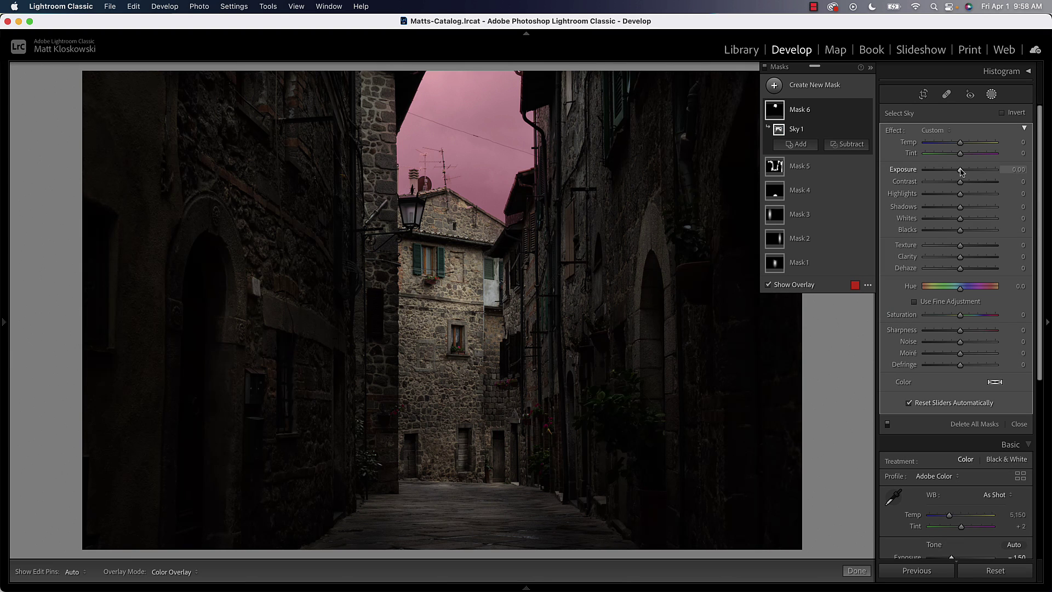
pyautogui.moveTo(960, 170)
pyautogui.mouseDown()
pyautogui.moveTo(948, 193)
pyautogui.moveTo(933, 193)
pyautogui.moveTo(962, 194)
pyautogui.moveTo(953, 173)
pyautogui.mouseUp()
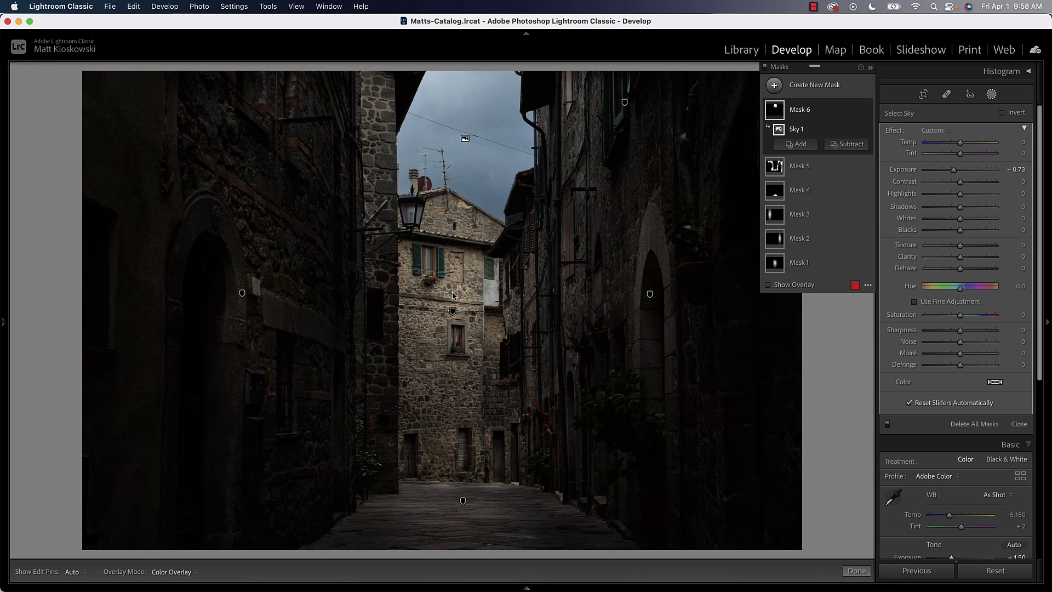
# Add a small radial mask over the street lamp with Temp 57 and Exposure 3.83
pyautogui.click(797, 86)
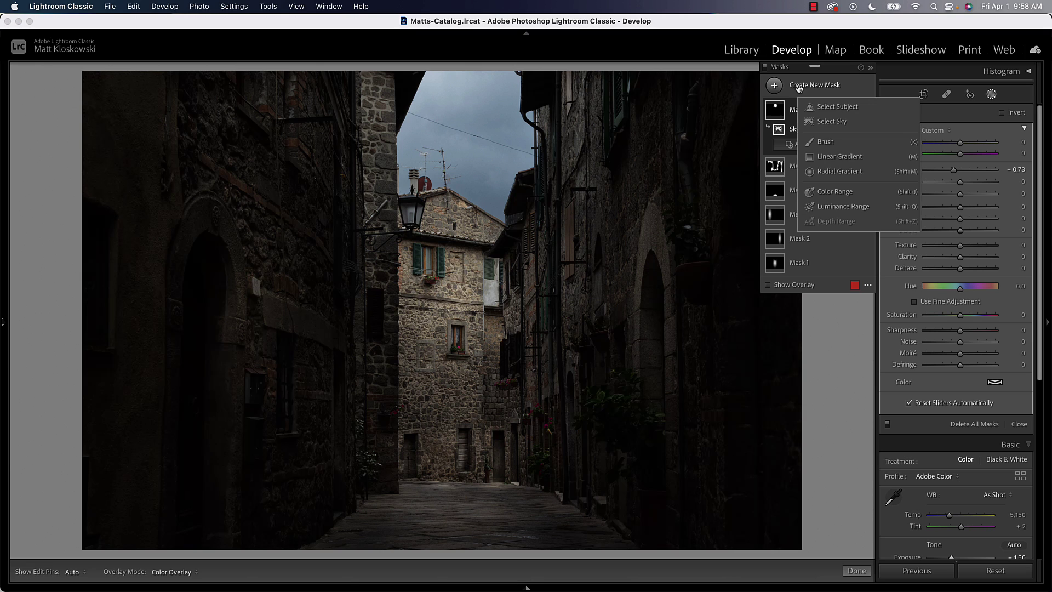
pyautogui.click(828, 171)
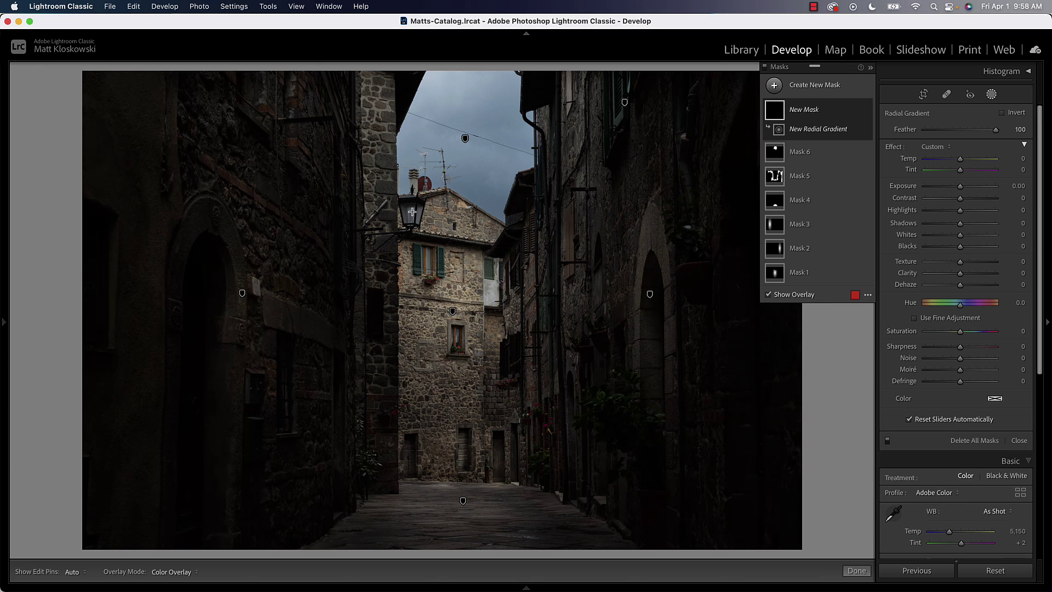
pyautogui.moveTo(412, 212)
pyautogui.mouseDown()
pyautogui.moveTo(419, 220)
pyautogui.moveTo(409, 216)
pyautogui.mouseUp()
pyautogui.moveTo(965, 187); pyautogui.dragTo(993, 187)
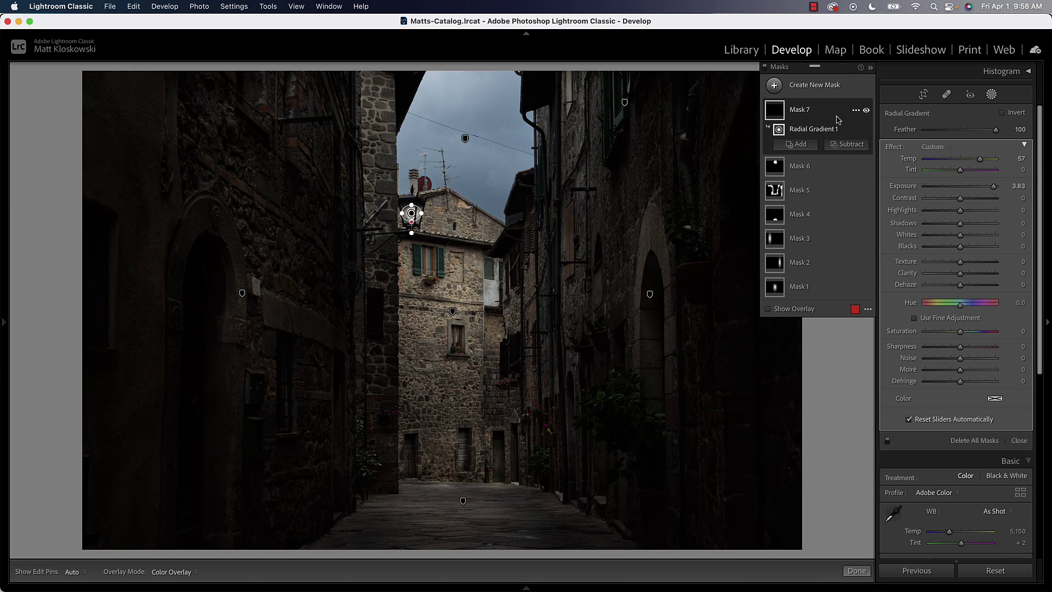
# Add a second radial mask around the lamp with Exposure 2.16
pyautogui.click(797, 87)
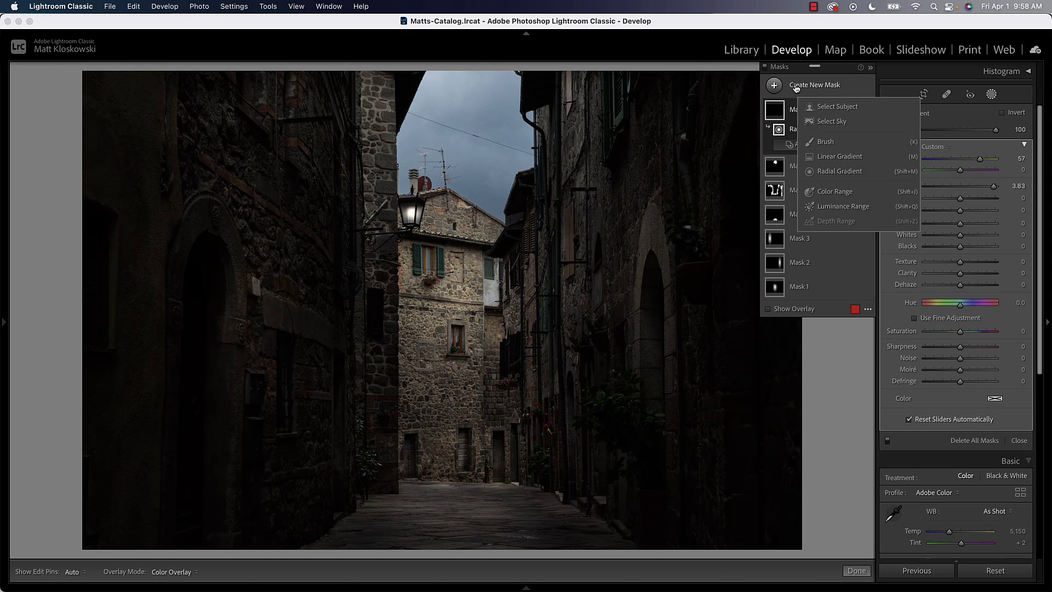
pyautogui.click(825, 172)
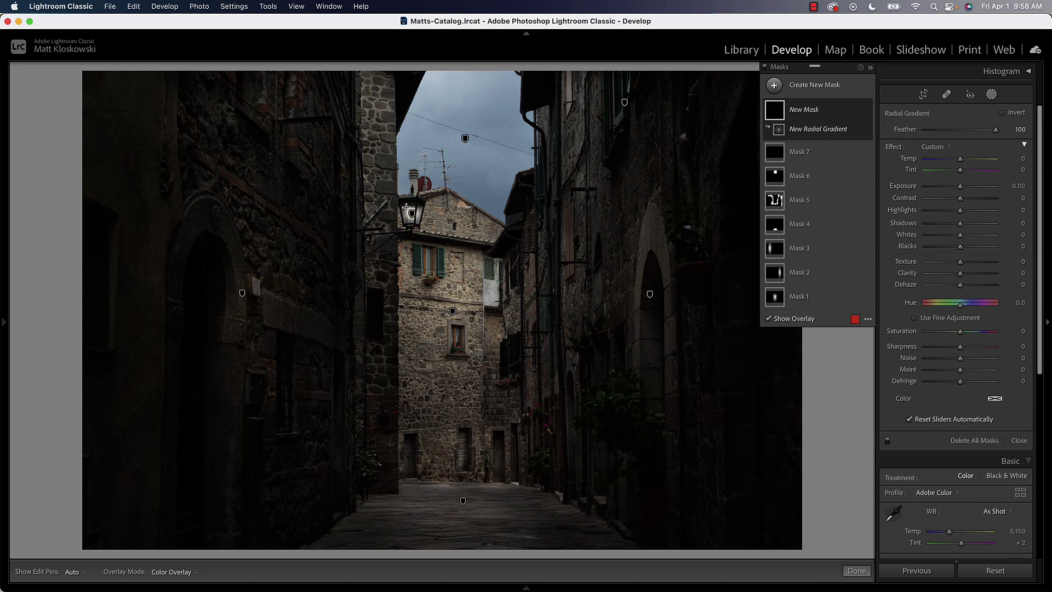
pyautogui.moveTo(406, 207)
pyautogui.mouseDown()
pyautogui.moveTo(426, 224)
pyautogui.moveTo(405, 229)
pyautogui.moveTo(433, 206)
pyautogui.moveTo(410, 213)
pyautogui.mouseUp()
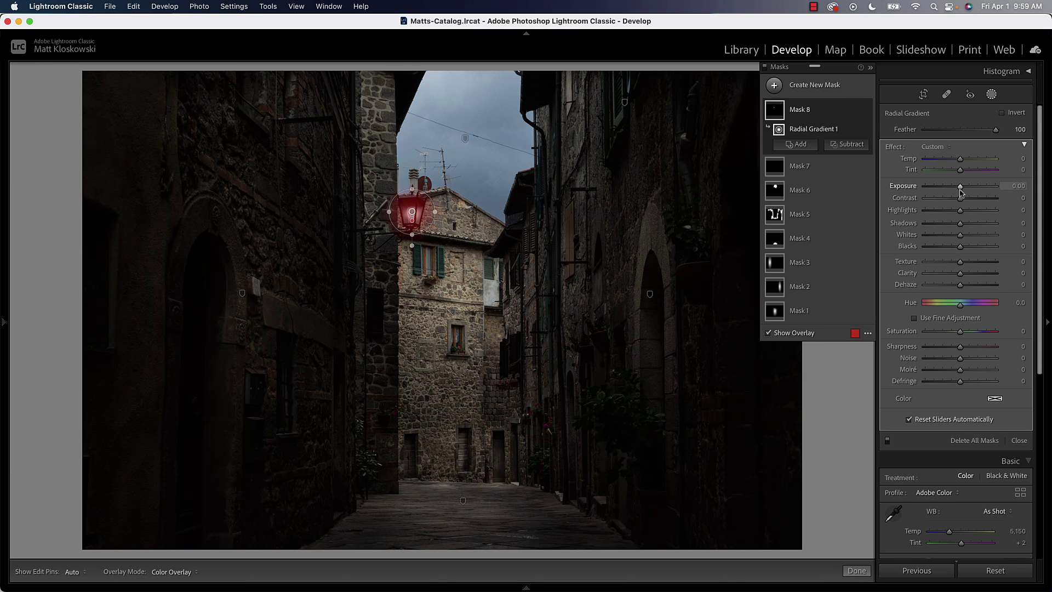
pyautogui.moveTo(960, 185)
pyautogui.mouseDown()
pyautogui.moveTo(991, 189)
pyautogui.moveTo(979, 192)
pyautogui.mouseUp()
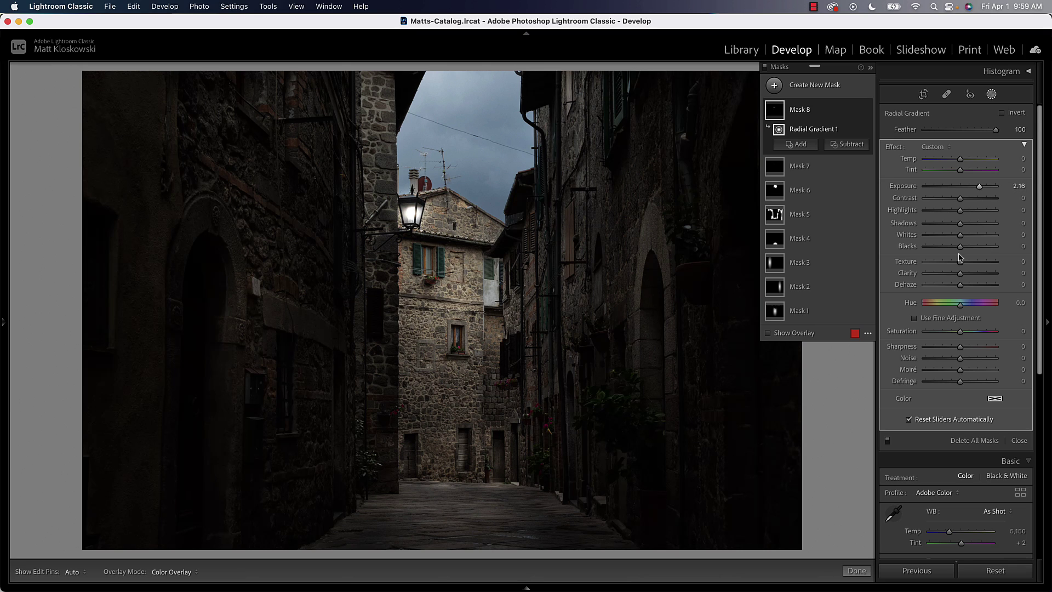
# Set Exposure to -1.20 and Highlights to -20, and add a -16 post-crop vignette
pyautogui.click(1020, 441)
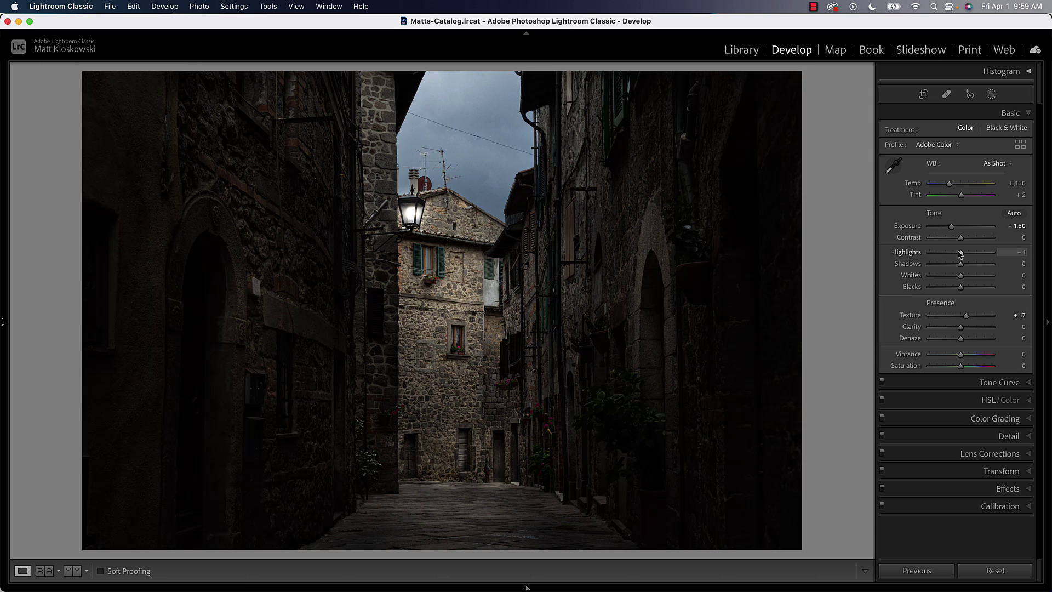
pyautogui.moveTo(959, 253); pyautogui.dragTo(955, 229)
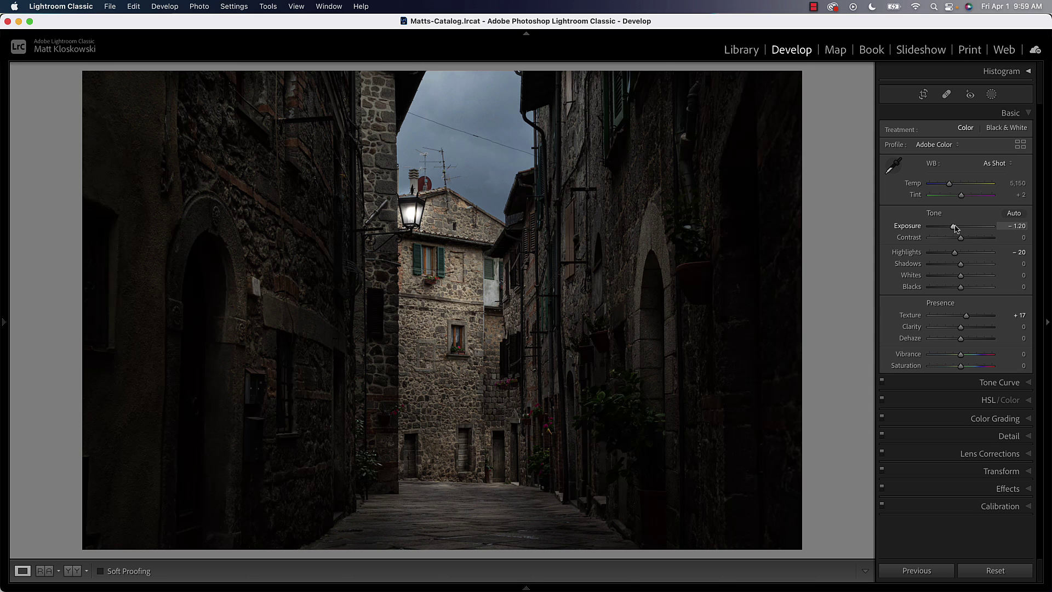
pyautogui.click(1007, 488)
pyautogui.moveTo(960, 275); pyautogui.dragTo(991, 308)
pyautogui.moveTo(955, 276); pyautogui.dragTo(956, 276)
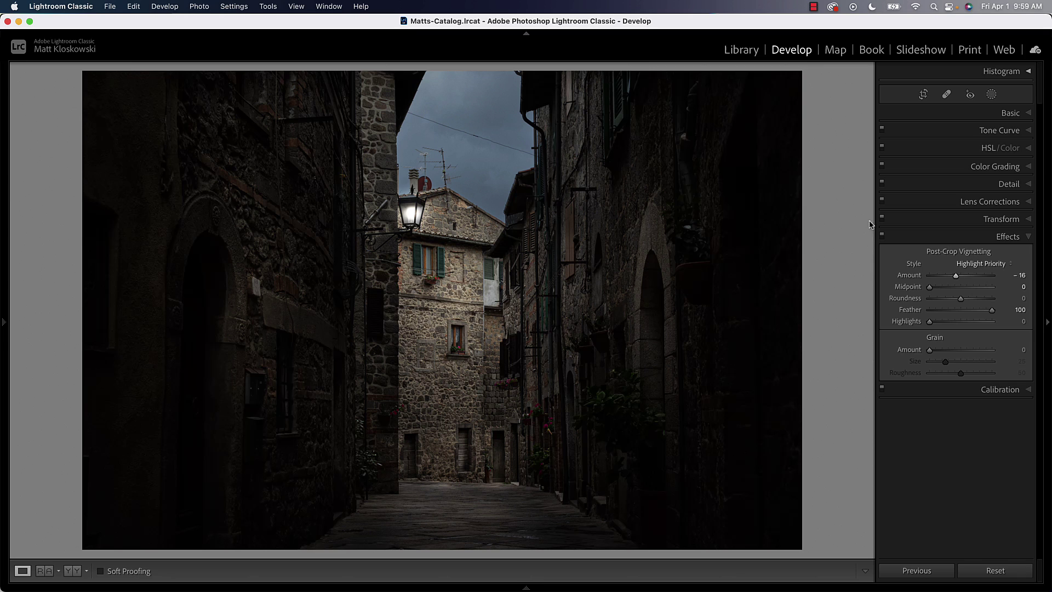
pyautogui.click(999, 115)
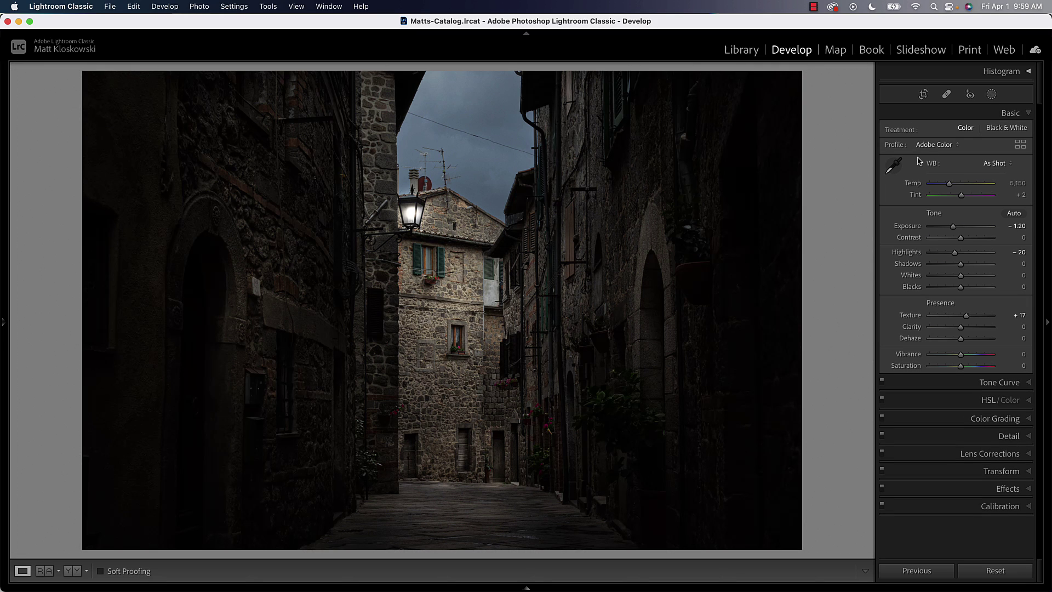
# Open the Profile Browser and preview the B&W profiles
pyautogui.click(1020, 144)
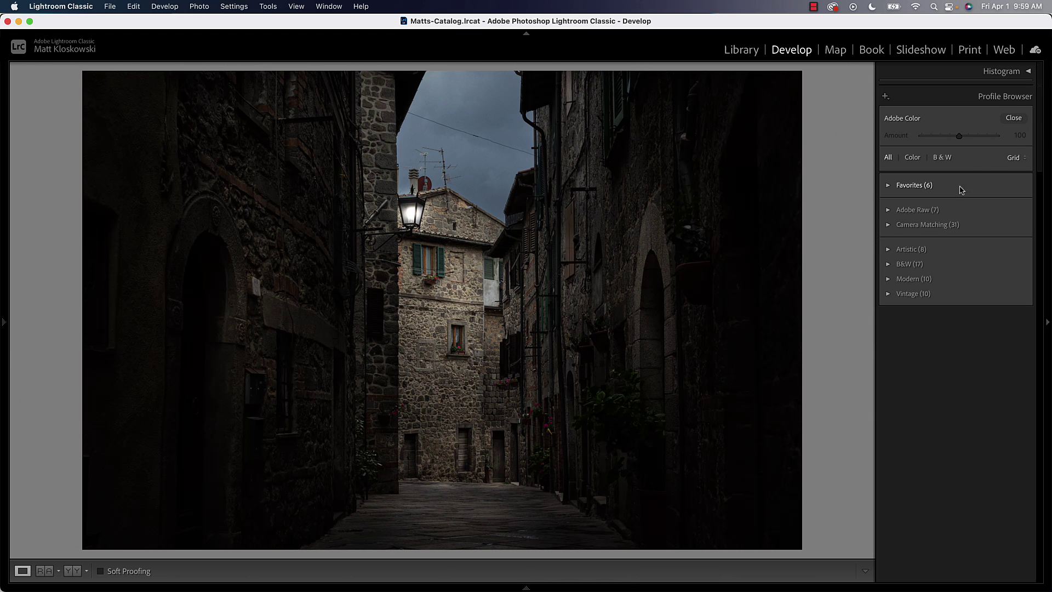
pyautogui.click(889, 266)
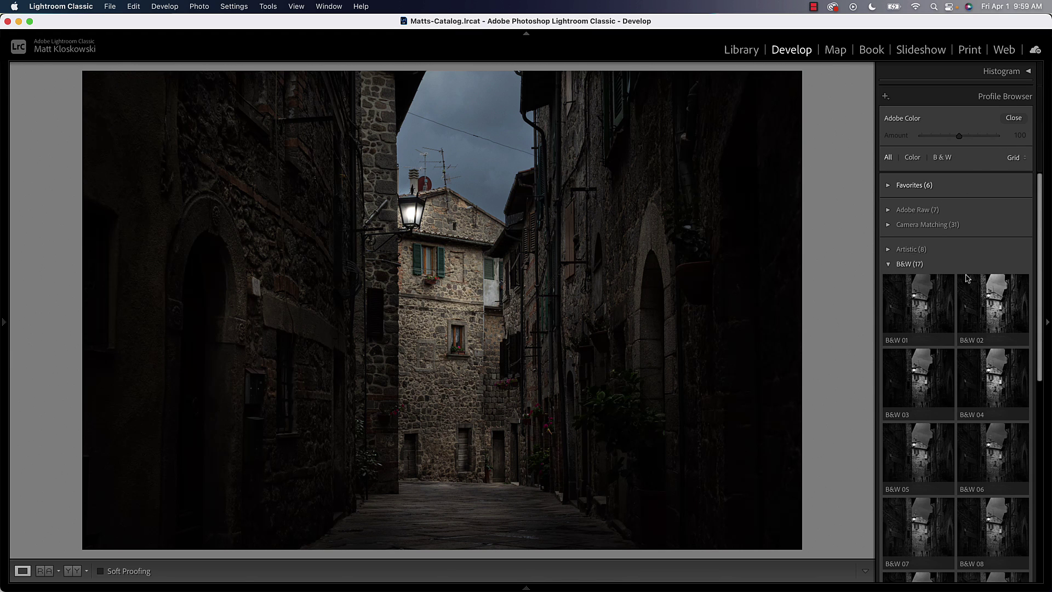
pyautogui.scroll(-5, 981, 296)
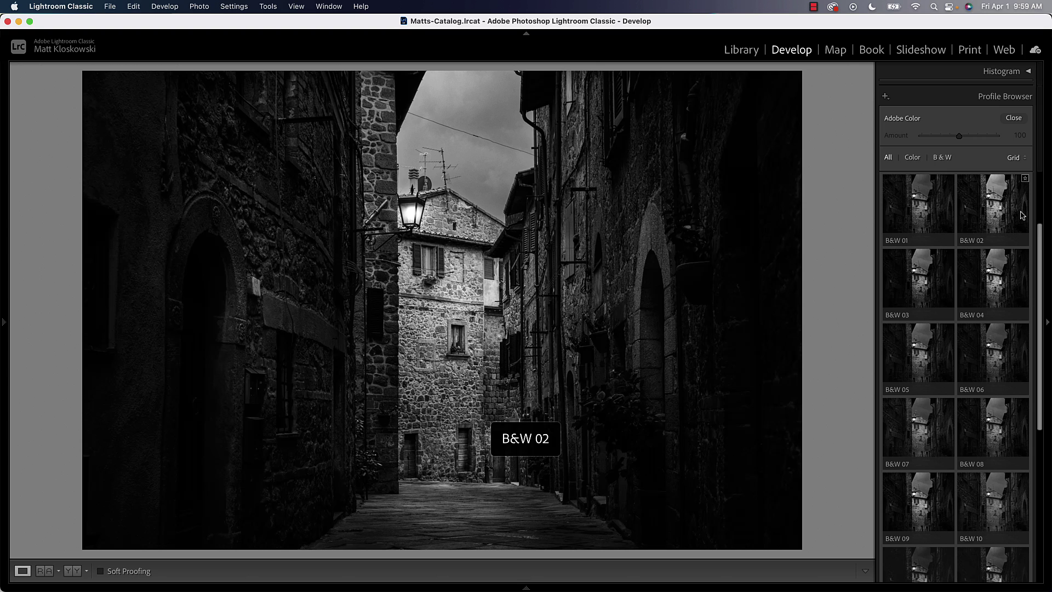
pyautogui.scroll(4, 923, 214)
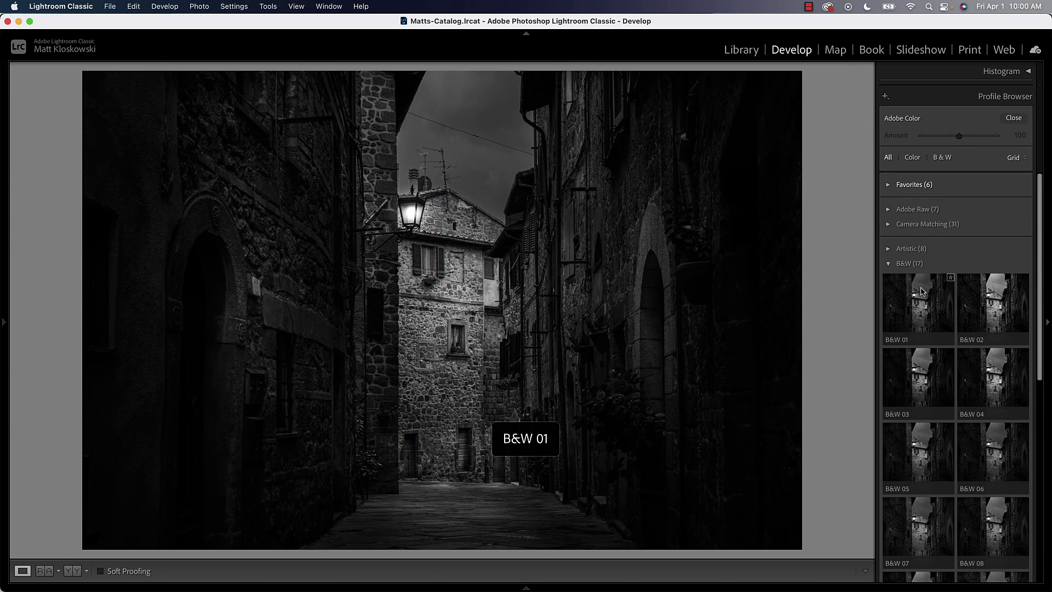
pyautogui.scroll(-3, 925, 294)
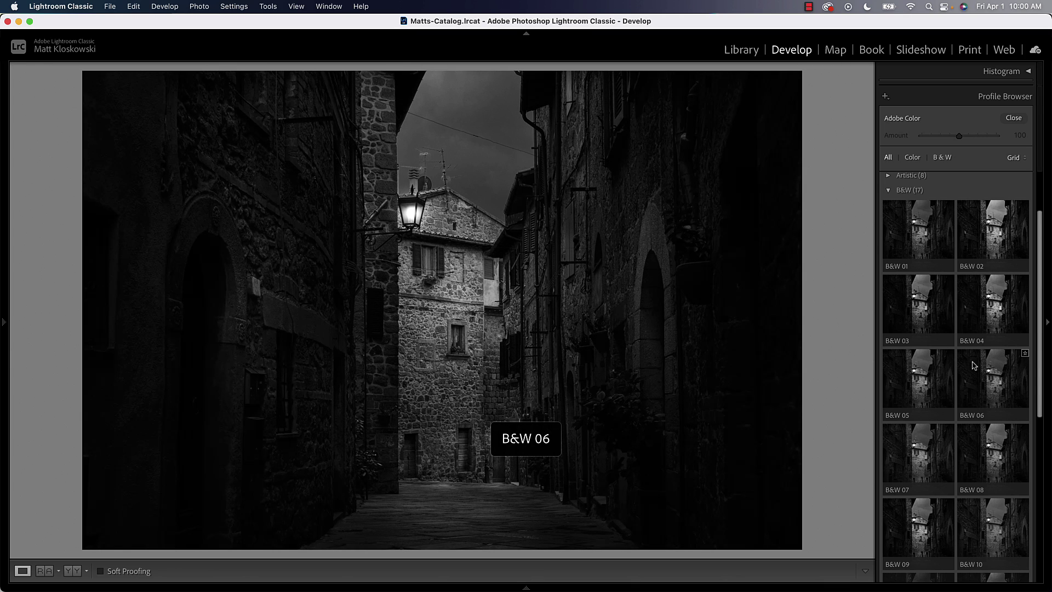
# Apply the Modern 08 profile at Amount 45 and close the Profile Browser
pyautogui.click(914, 192)
pyautogui.click(913, 278)
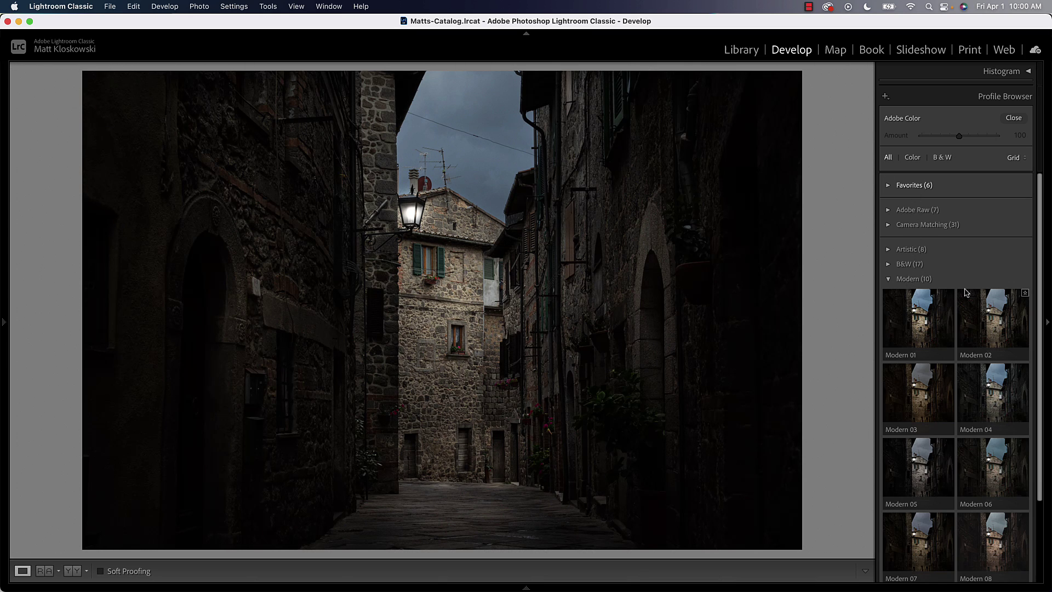
pyautogui.scroll(-3, 989, 294)
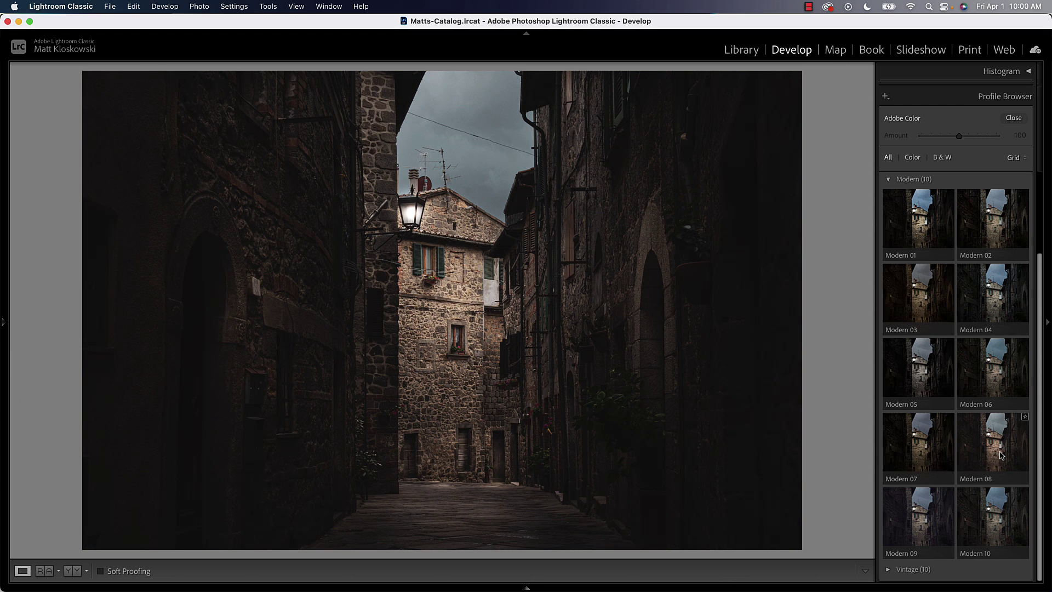
pyautogui.click(998, 450)
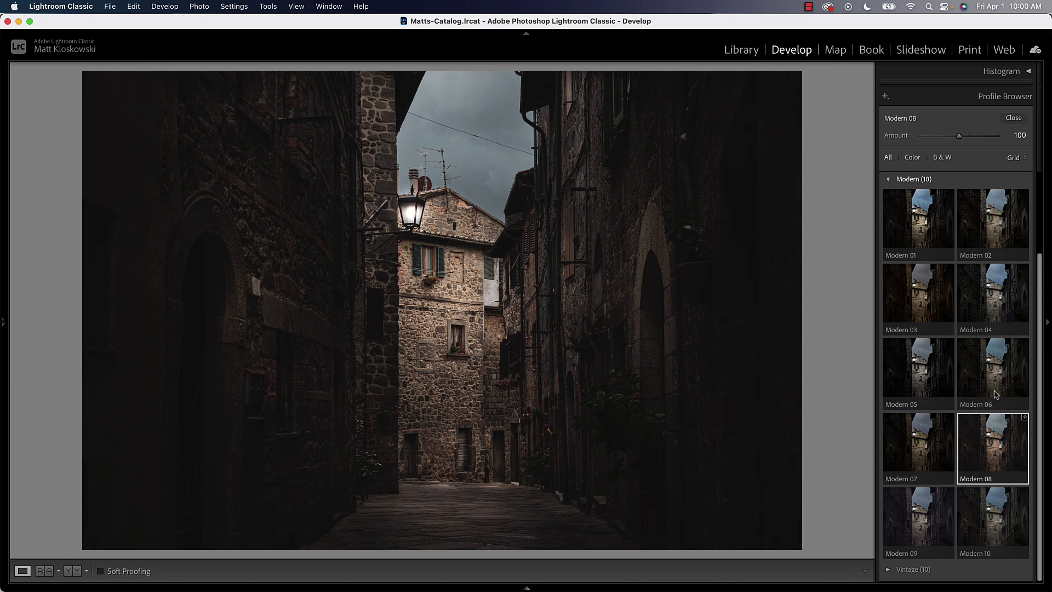
pyautogui.moveTo(957, 142); pyautogui.dragTo(935, 134)
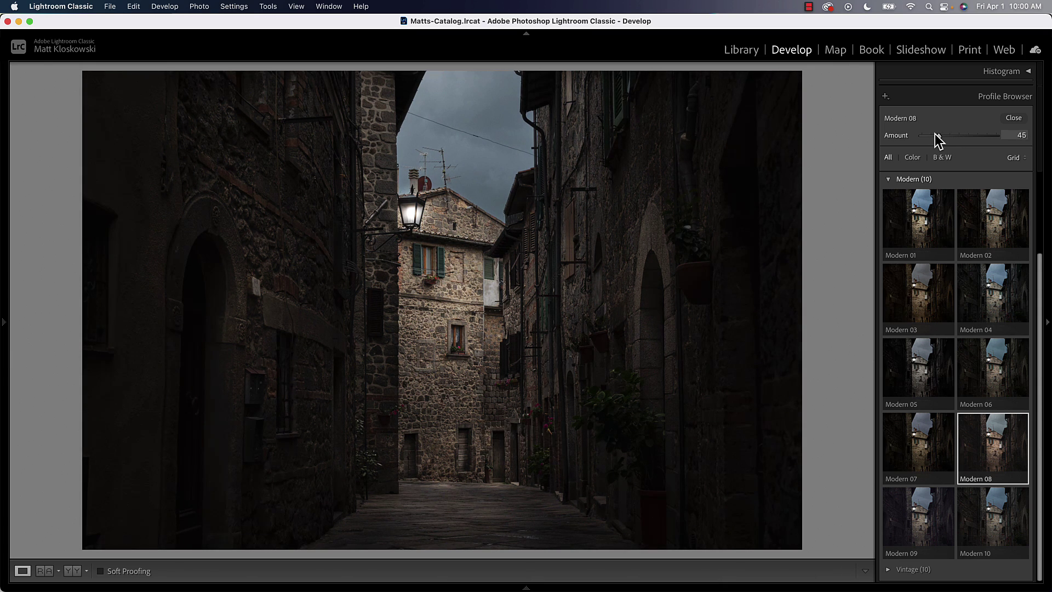
pyautogui.click(1013, 118)
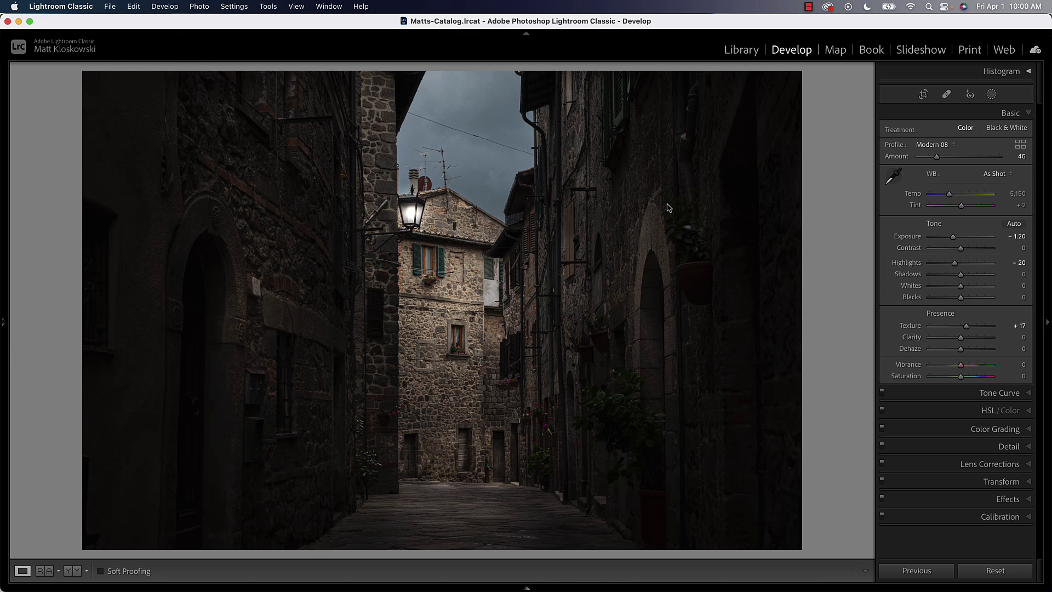
# Toggle Before/After to compare, then send the photo to Adobe Photoshop 2022 via Edit In
pyautogui.press('\\')
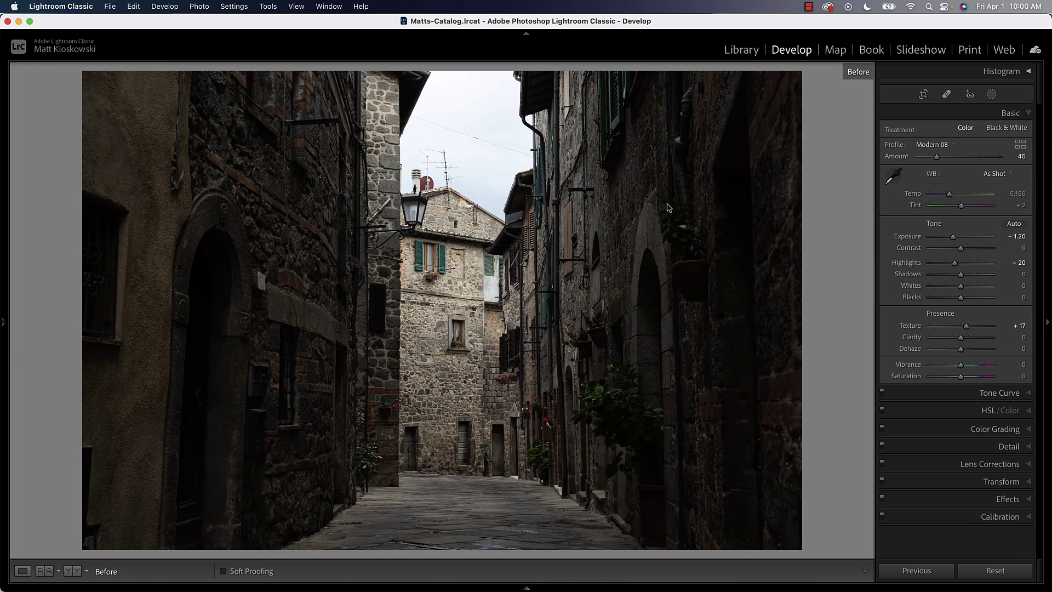
pyautogui.press('\\')
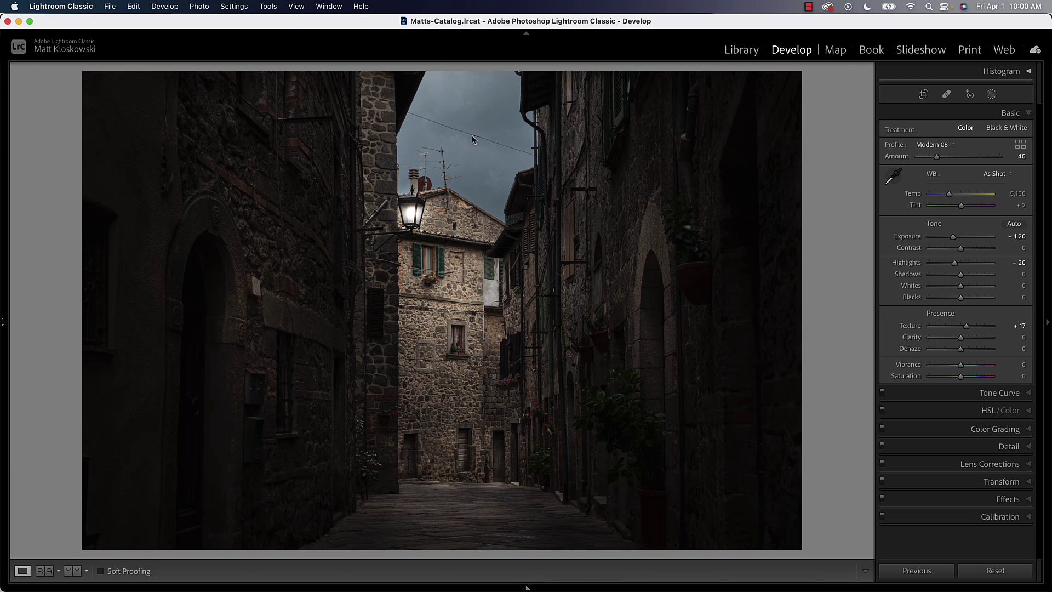
pyautogui.click(199, 6)
pyautogui.moveTo(227, 71)
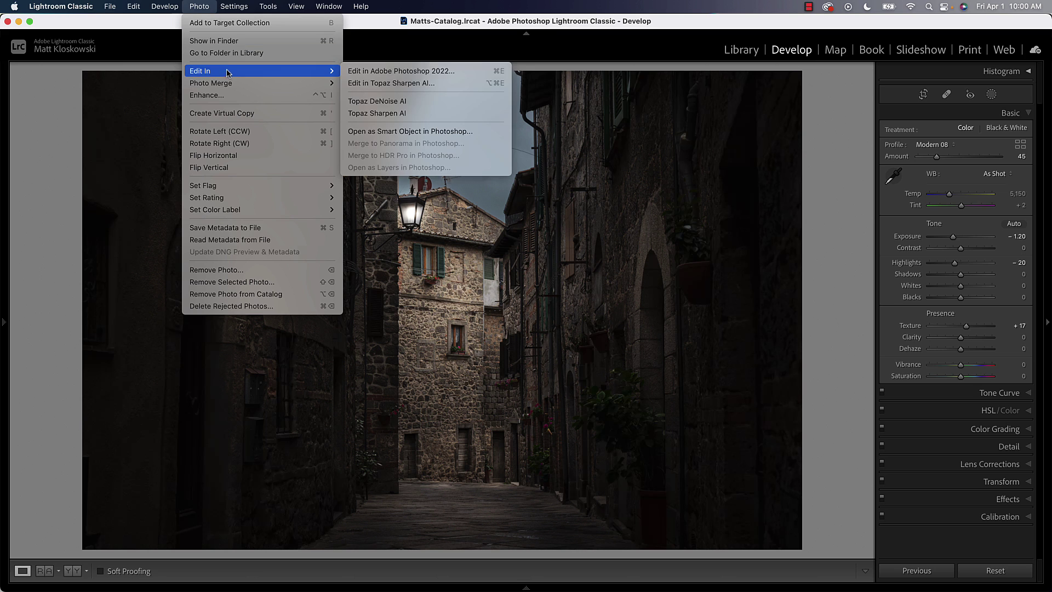
pyautogui.click(370, 71)
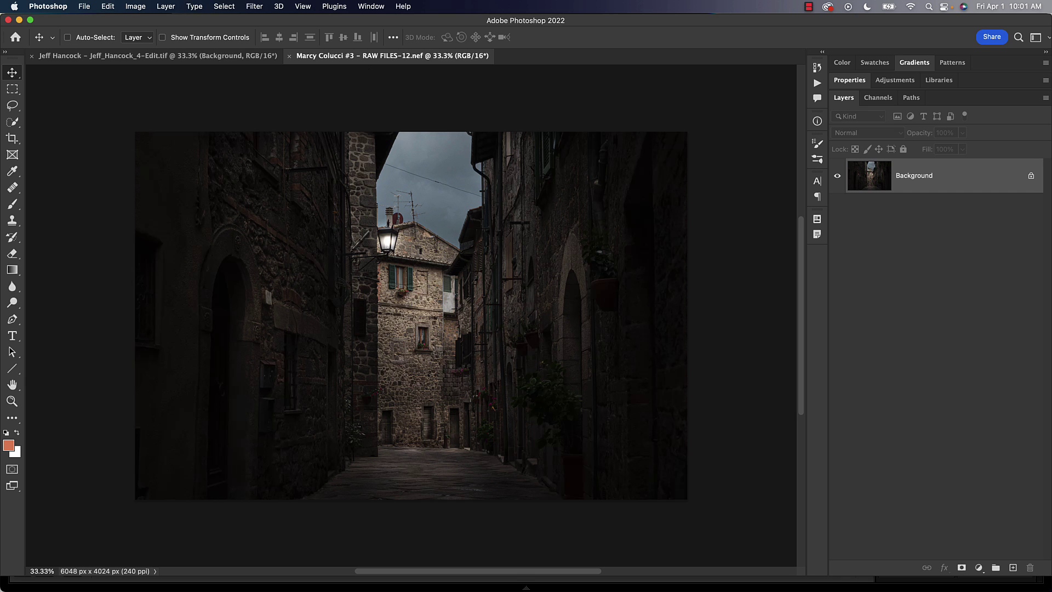
pyautogui.click(12, 187)
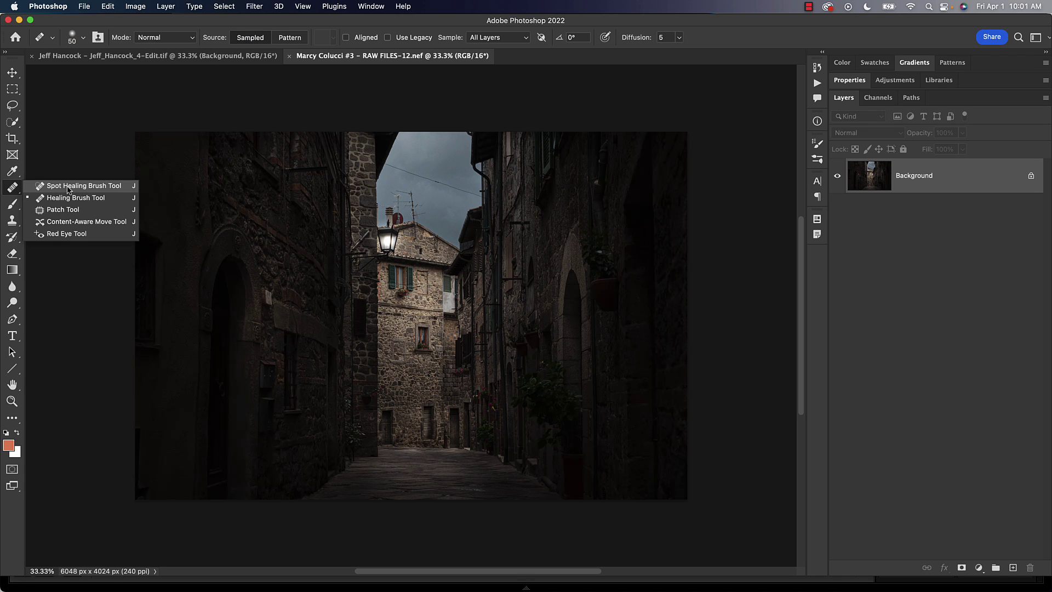
pyautogui.click(67, 186)
pyautogui.press('super+equal')
pyautogui.press('super+equal')
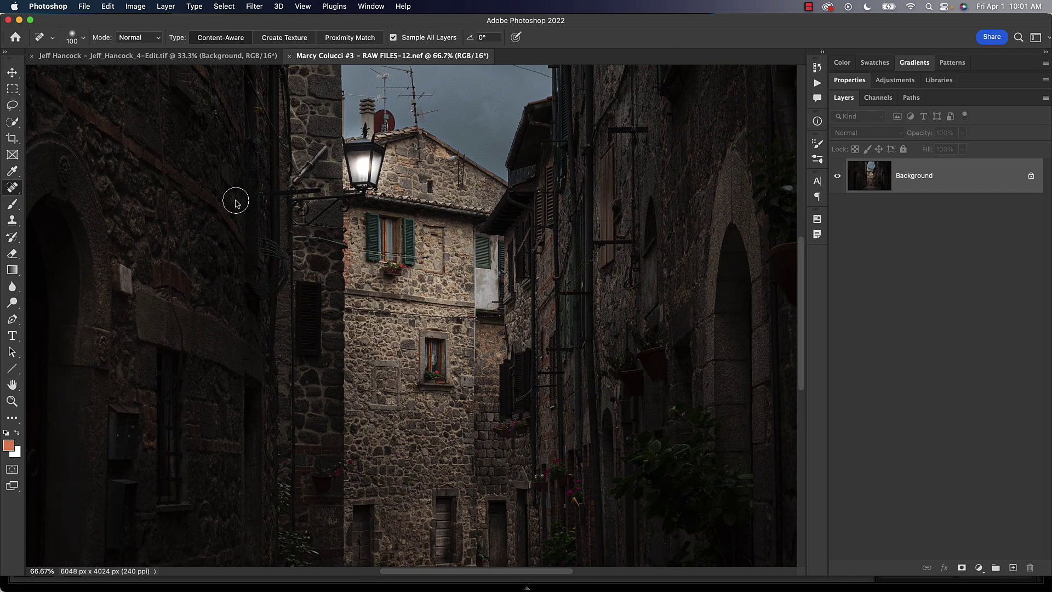
pyautogui.moveTo(372, 178); pyautogui.dragTo(369, 439)
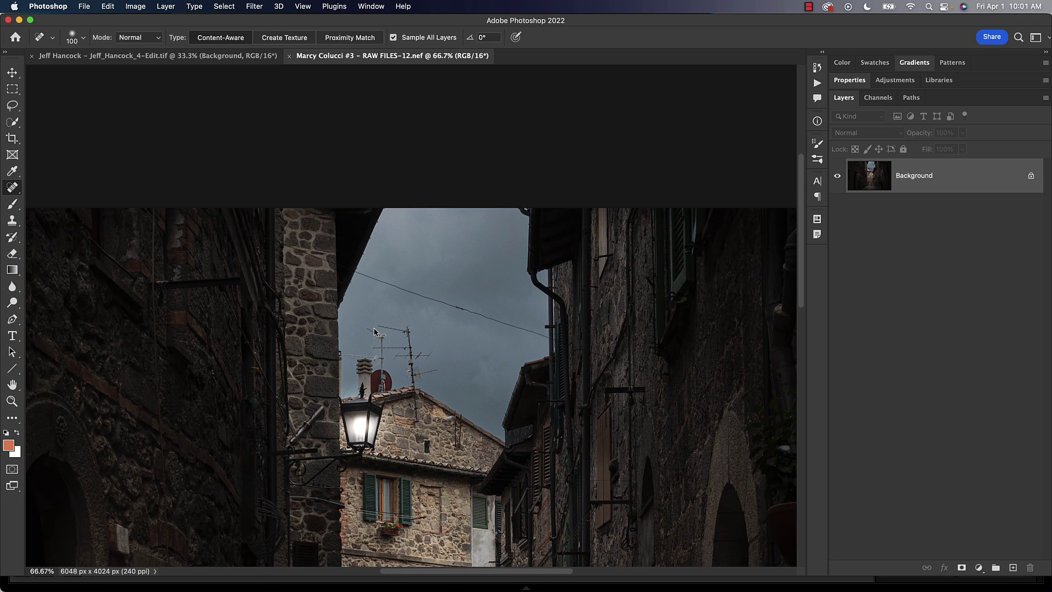
pyautogui.press('[')
pyautogui.press('[')
pyautogui.press('[')
pyautogui.keyDown('alt'); pyautogui.click(362, 283); pyautogui.keyUp('alt')
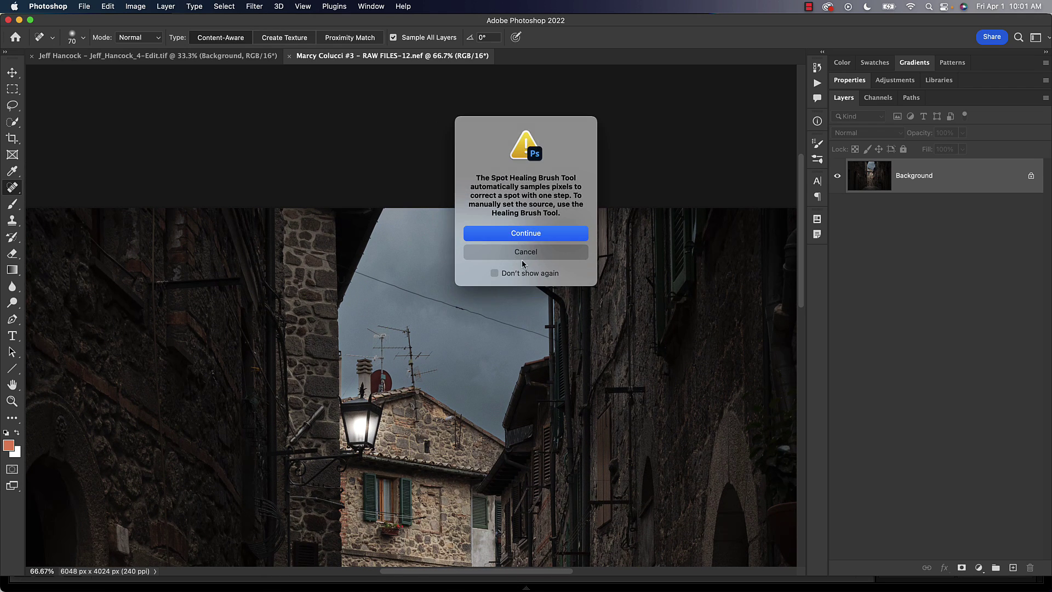
pyautogui.press('Return')
pyautogui.moveTo(360, 274); pyautogui.dragTo(467, 311)
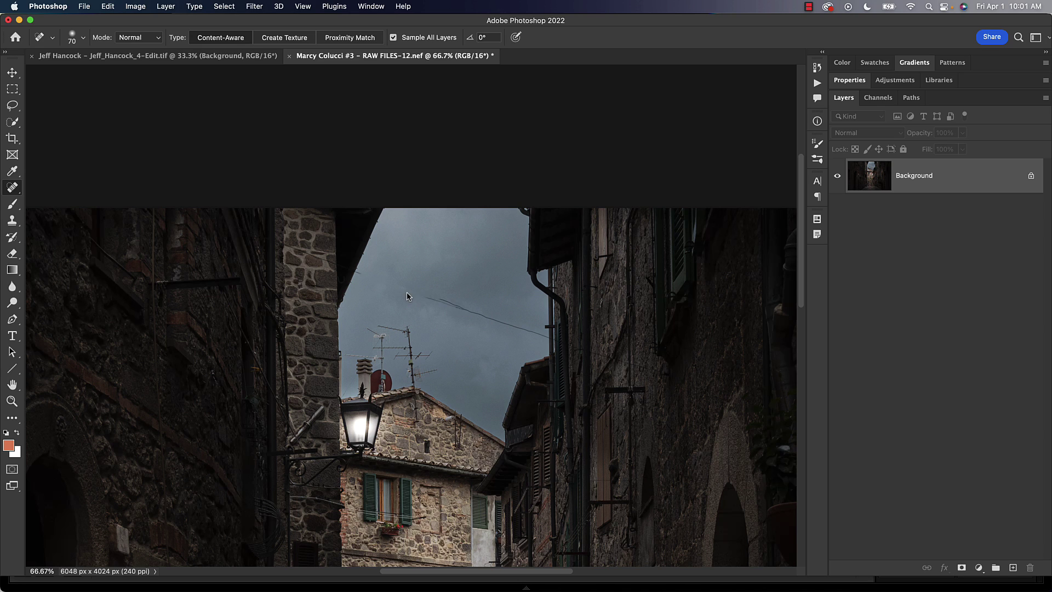
pyautogui.moveTo(405, 291); pyautogui.dragTo(544, 340)
pyautogui.press('super+z')
pyautogui.press('super+z')
# With the Healing Brush Tool, sample clean sky and heal the wire across the left sky
pyautogui.rightClick(18, 192)
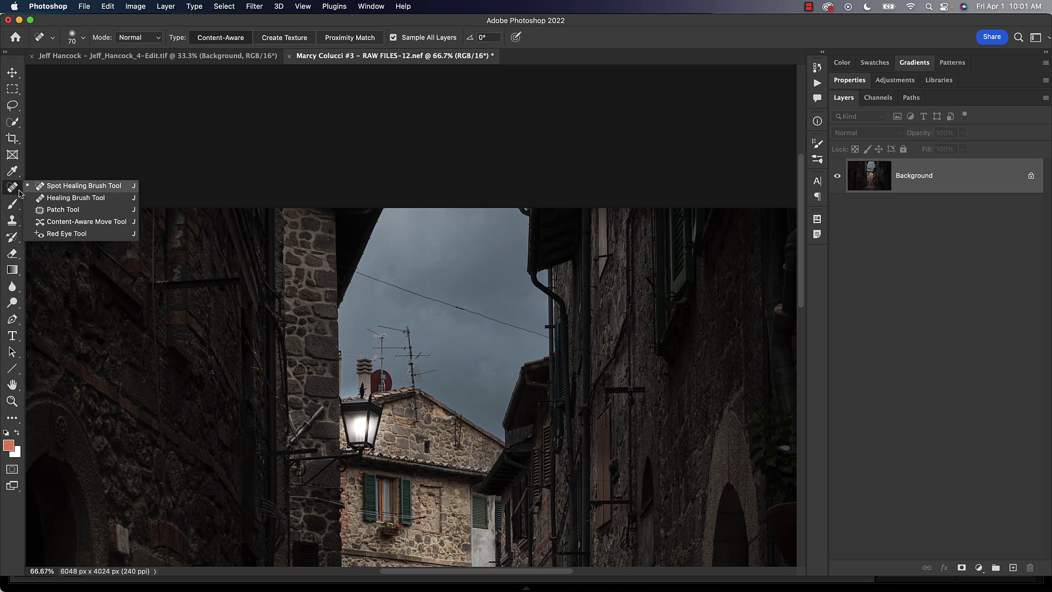
pyautogui.click(55, 199)
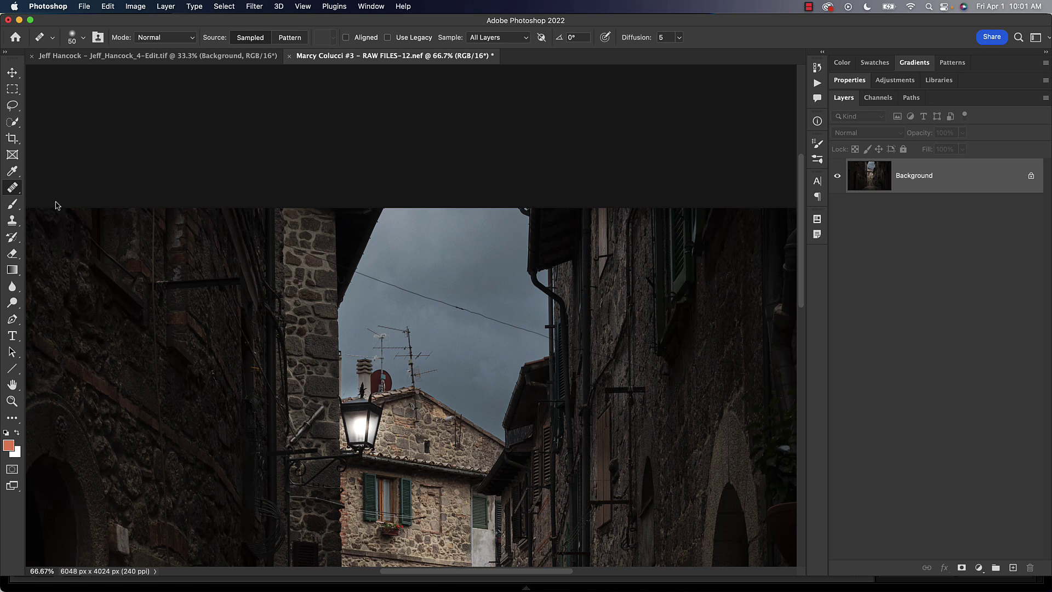
pyautogui.keyDown('alt'); pyautogui.click(356, 301); pyautogui.keyUp('alt')
pyautogui.moveTo(362, 277)
pyautogui.mouseDown()
pyautogui.moveTo(514, 320)
pyautogui.moveTo(491, 312)
pyautogui.moveTo(487, 287)
pyautogui.moveTo(482, 318)
pyautogui.moveTo(521, 330)
pyautogui.moveTo(525, 309)
pyautogui.moveTo(546, 341)
pyautogui.mouseUp()
# Heal the remaining right-hand wire with a size-50 brush, then fit the image on screen
pyautogui.keyDown('alt'); pyautogui.click(526, 314); pyautogui.keyUp('alt')
pyautogui.press('super+z')
pyautogui.press('[')
pyautogui.press('[')
pyautogui.press('[')
pyautogui.click(530, 333)
pyautogui.press('super+minus')
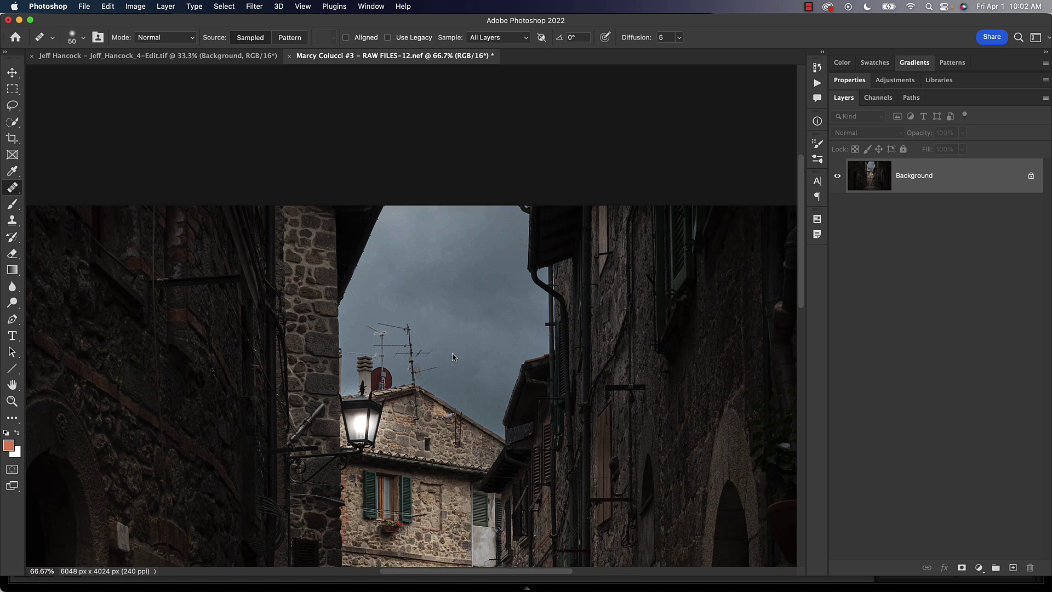
pyautogui.moveTo(450, 359); pyautogui.dragTo(489, 187)
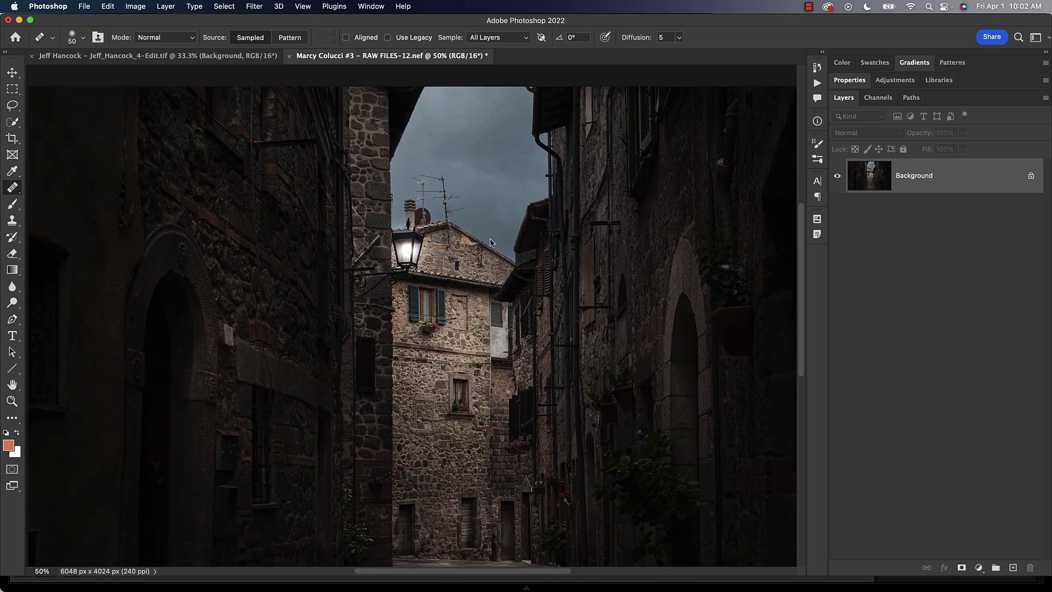
pyautogui.press('super+minus')
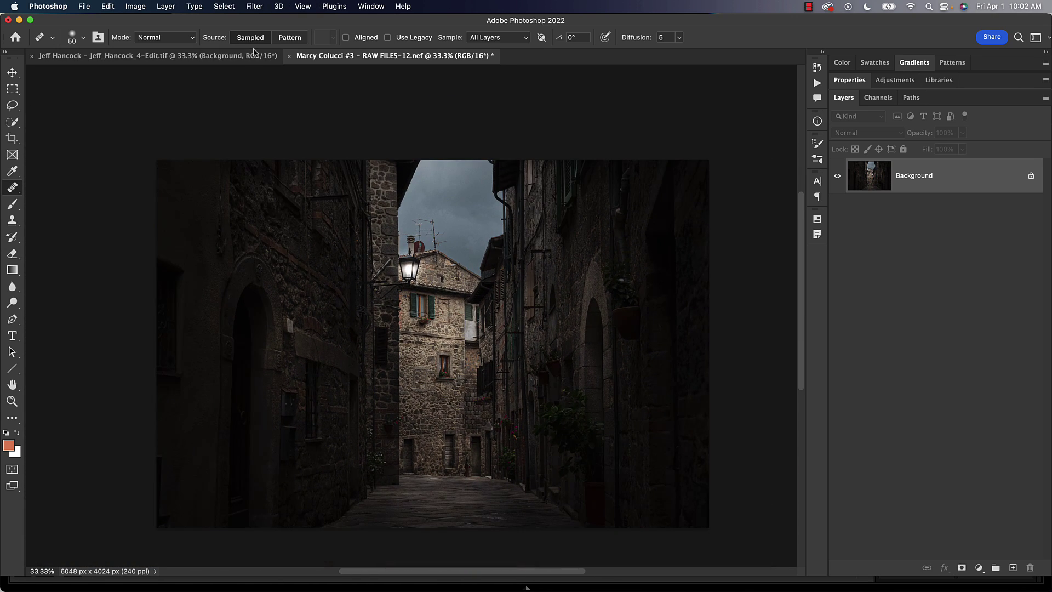
# Start Sky Replacement with a stormy preset sky and toggle it to compare
pyautogui.click(108, 6)
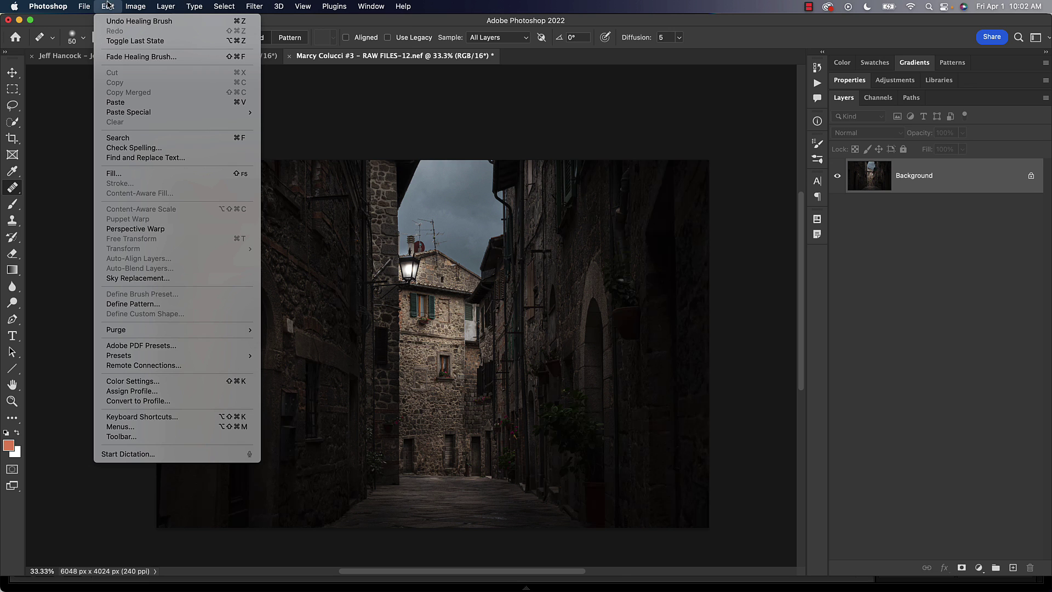
pyautogui.click(131, 278)
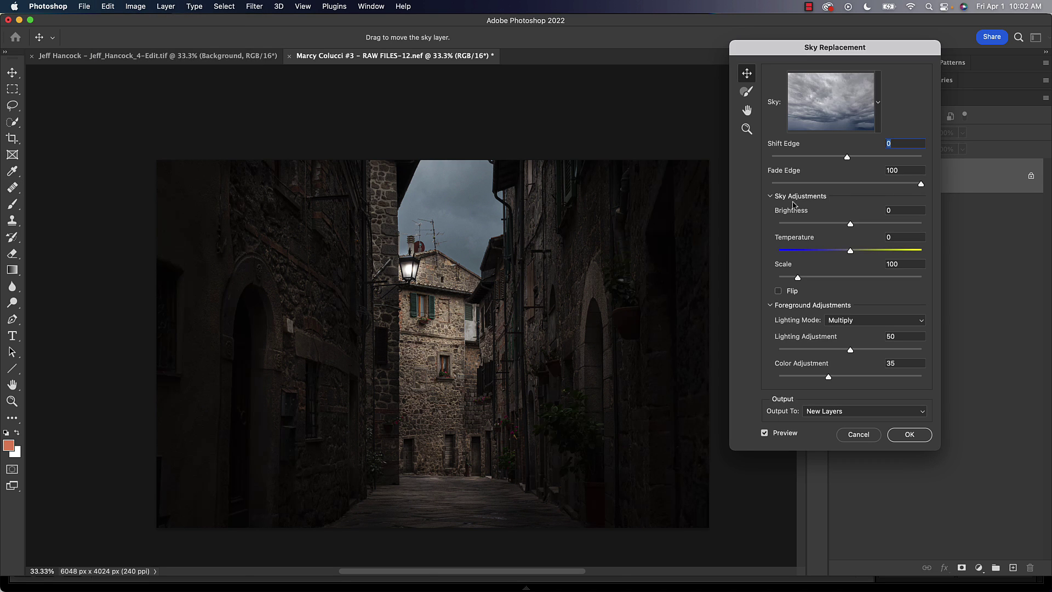
pyautogui.click(875, 116)
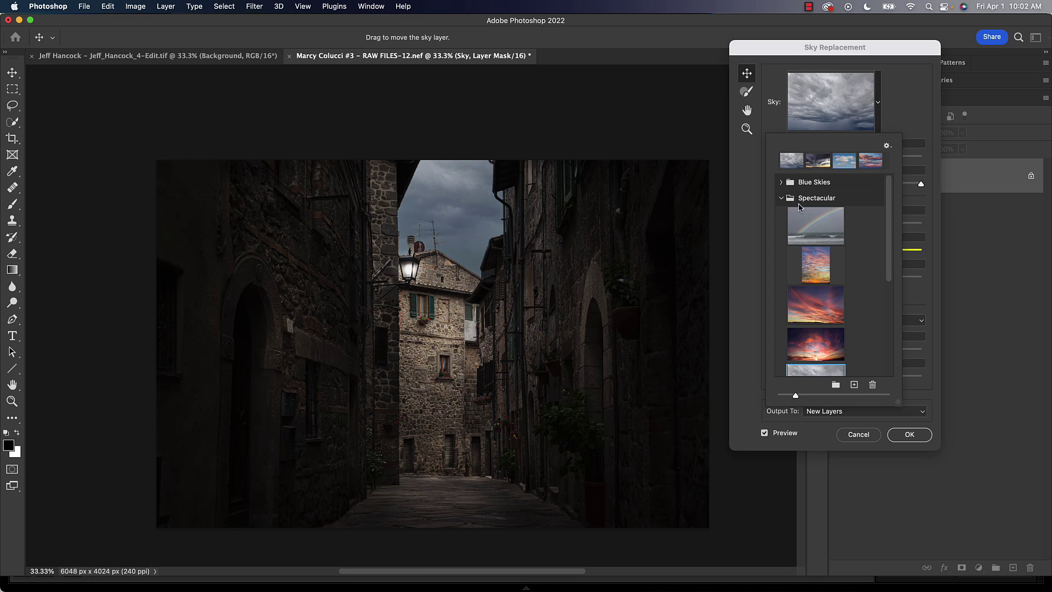
pyautogui.scroll(-4, 819, 244)
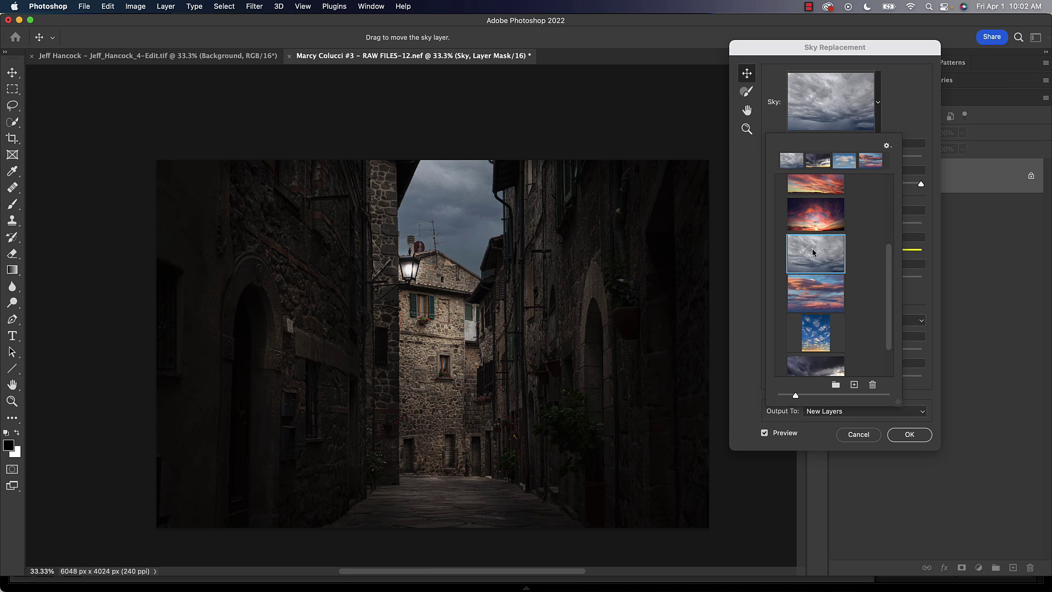
pyautogui.click(912, 122)
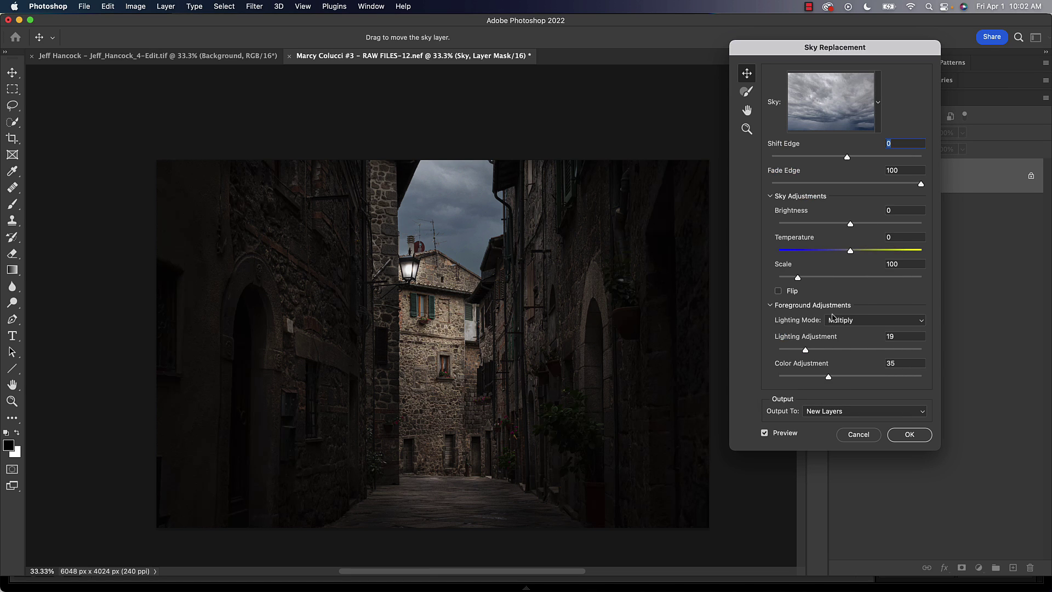
pyautogui.click(766, 434)
pyautogui.click(767, 434)
pyautogui.click(766, 434)
pyautogui.click(766, 434)
# Switch to the dark stormy sunset sky preset and apply the replacement
pyautogui.click(878, 121)
pyautogui.scroll(-10, 841, 315)
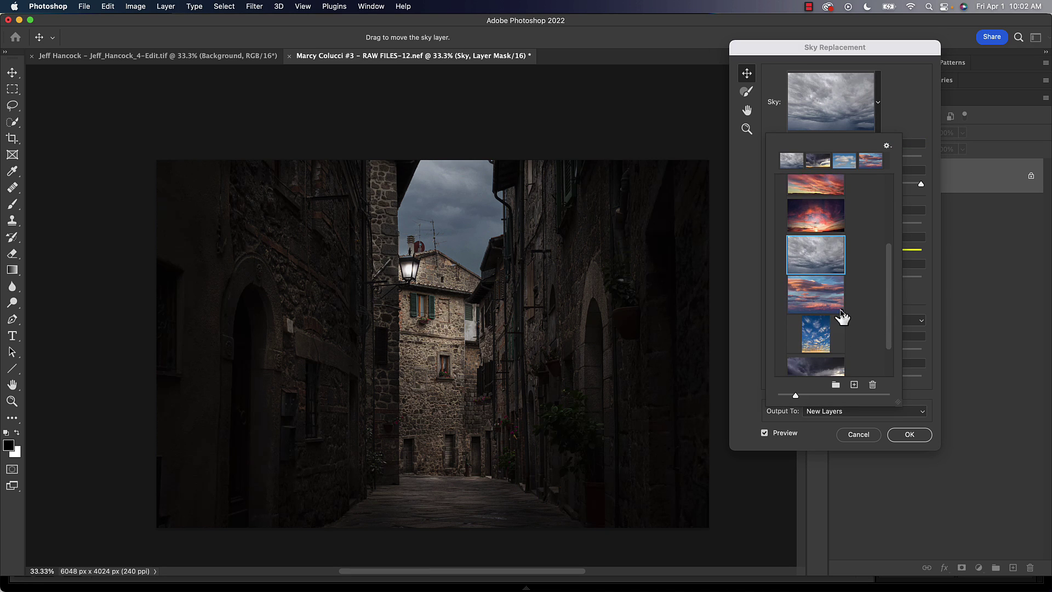
pyautogui.click(817, 318)
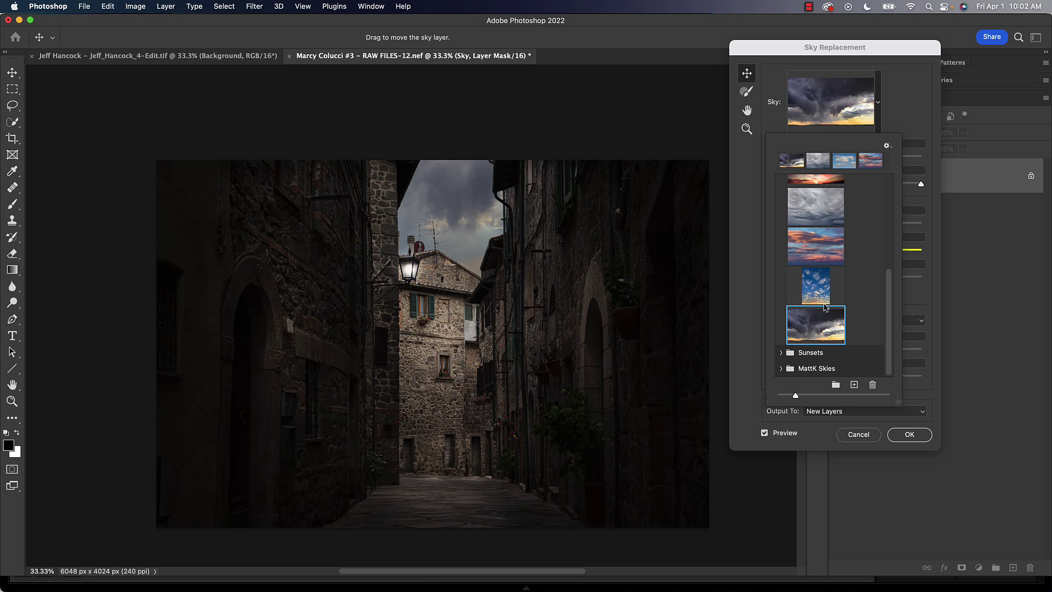
pyautogui.click(582, 217)
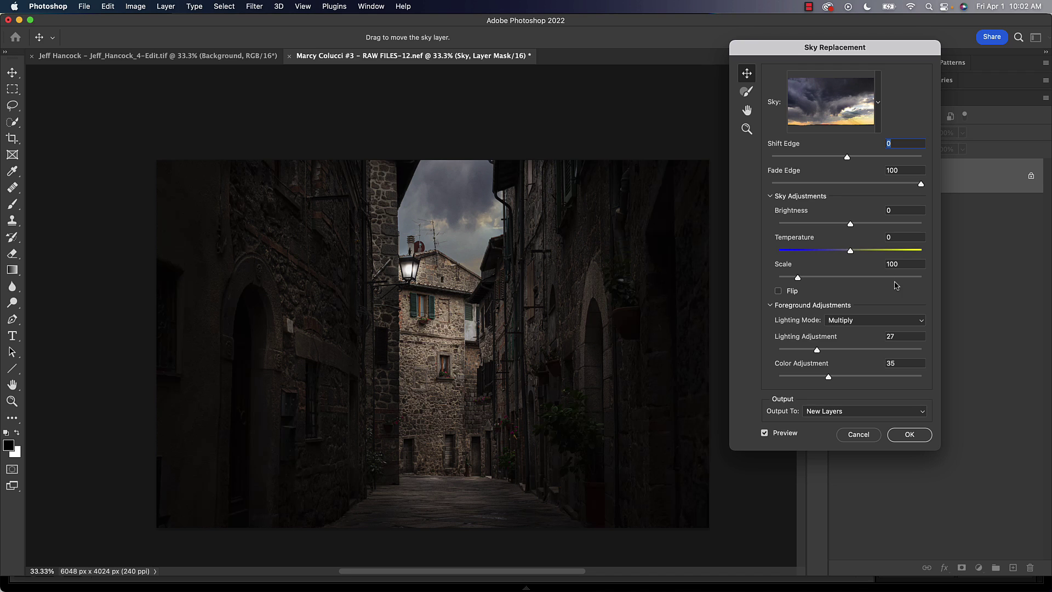
pyautogui.click(909, 435)
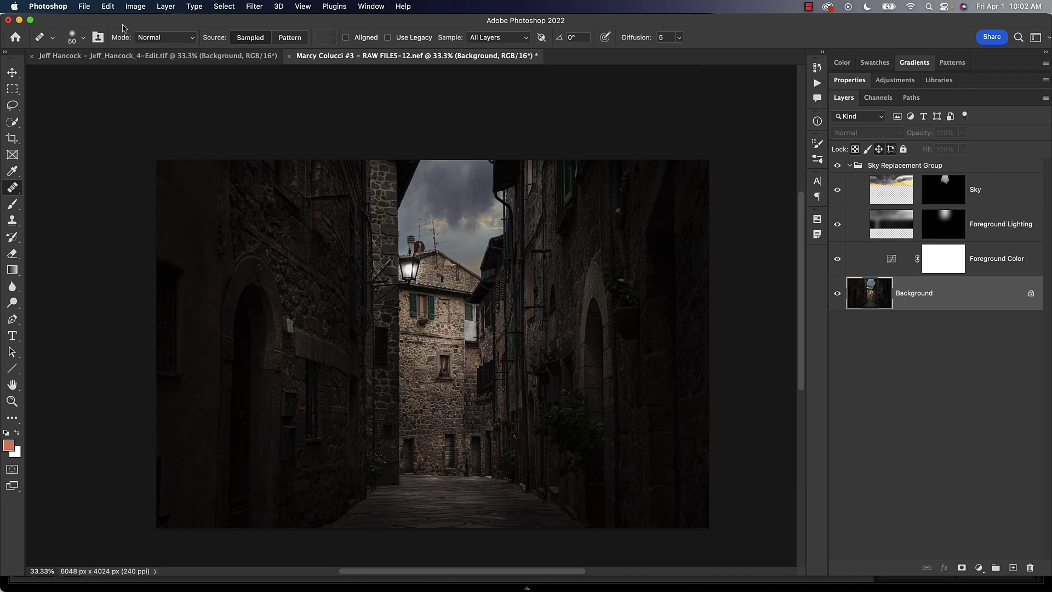
# Save the edited image and switch back to Lightroom Classic
pyautogui.click(84, 6)
pyautogui.click(97, 120)
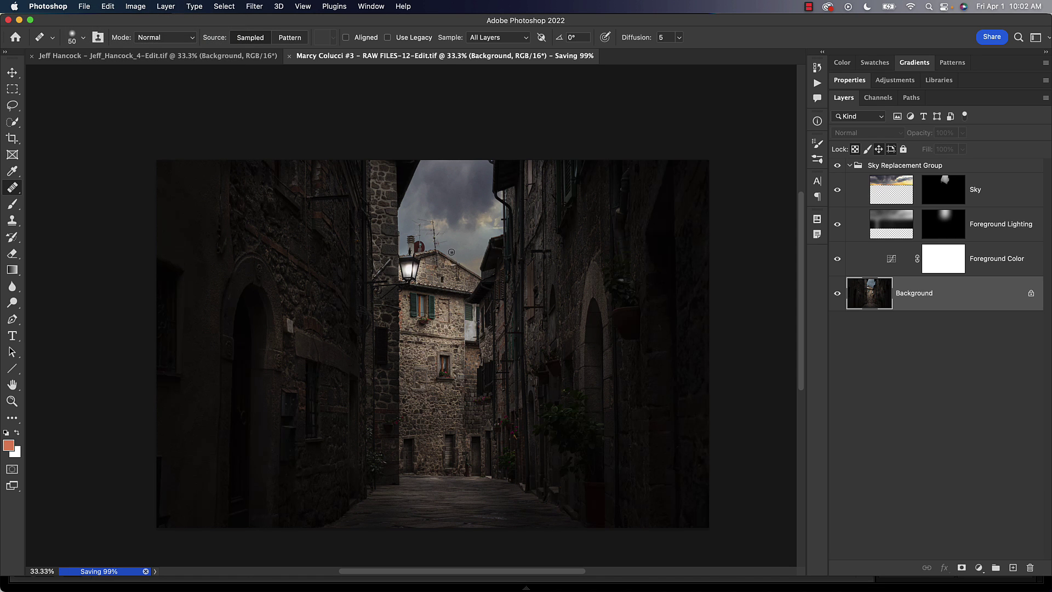
pyautogui.press('super+Tab')
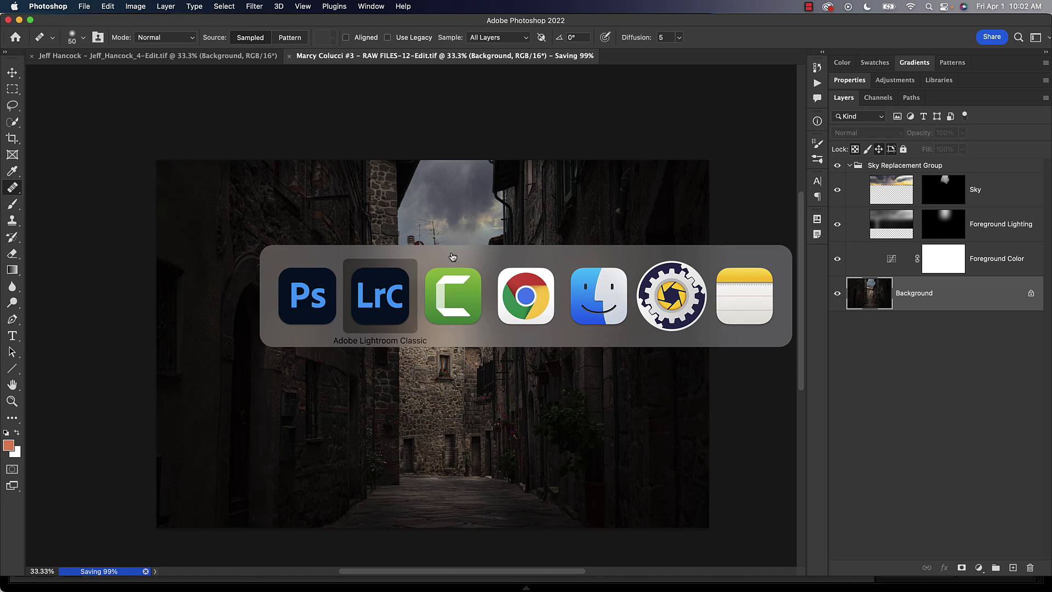
pyautogui.click(386, 291)
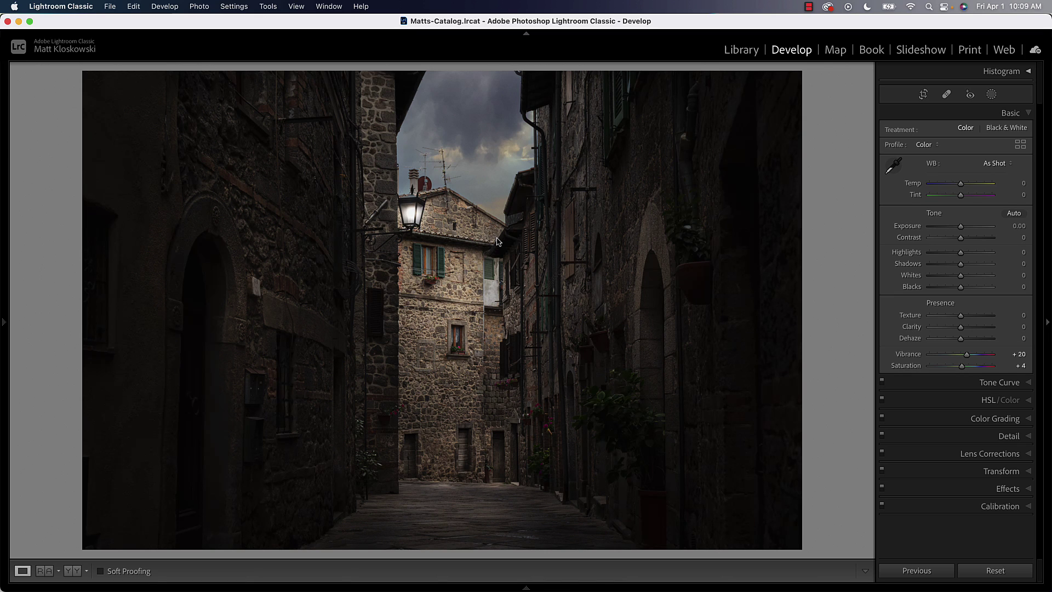
# Reset the original alley photo's develop settings and flip between it and the edited TIFF
pyautogui.press('Left')
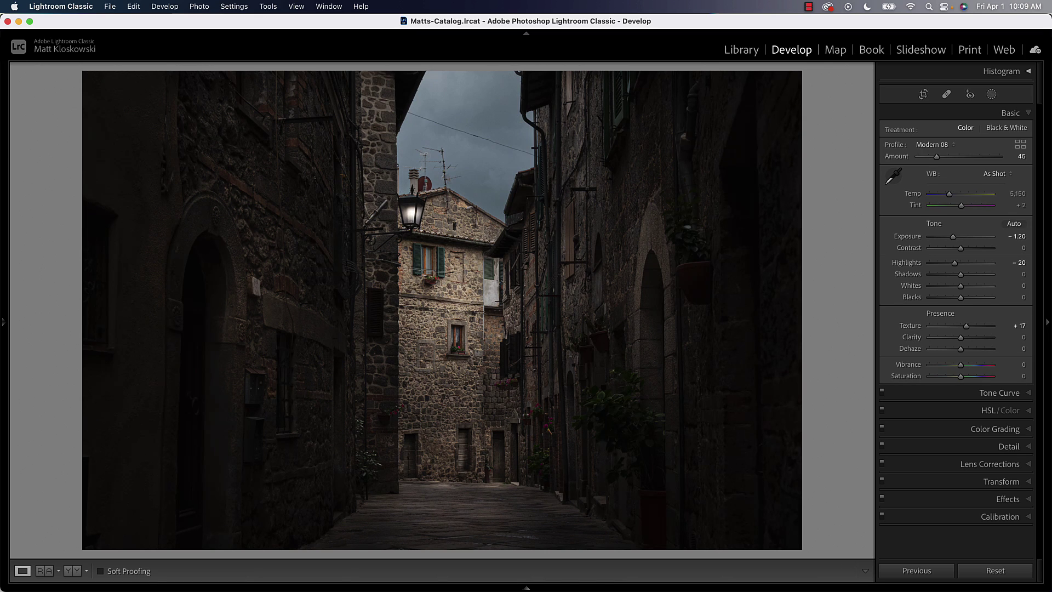
pyautogui.click(982, 571)
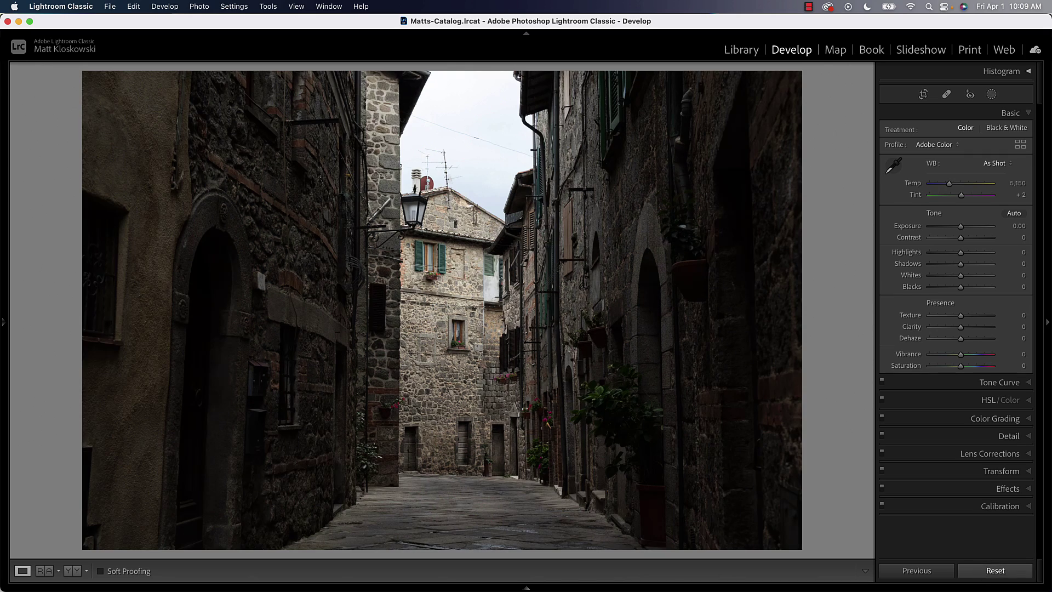
pyautogui.press('Right')
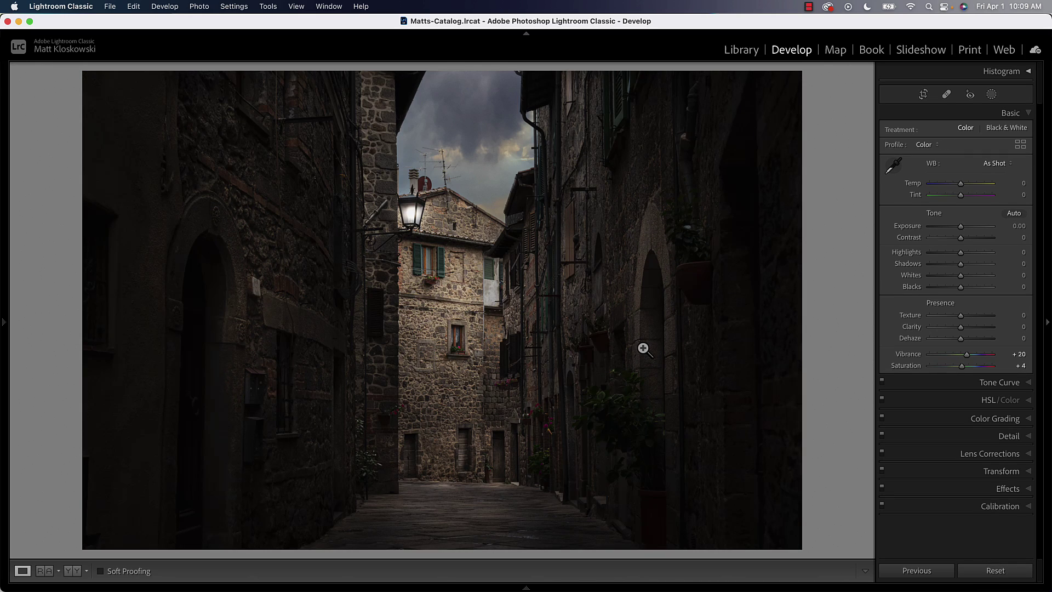
pyautogui.press('Left')
pyautogui.press('Right')
# Apply Auto tone, then fine-tune Exposure to about +0.45 and Whites to +2
pyautogui.click(1014, 215)
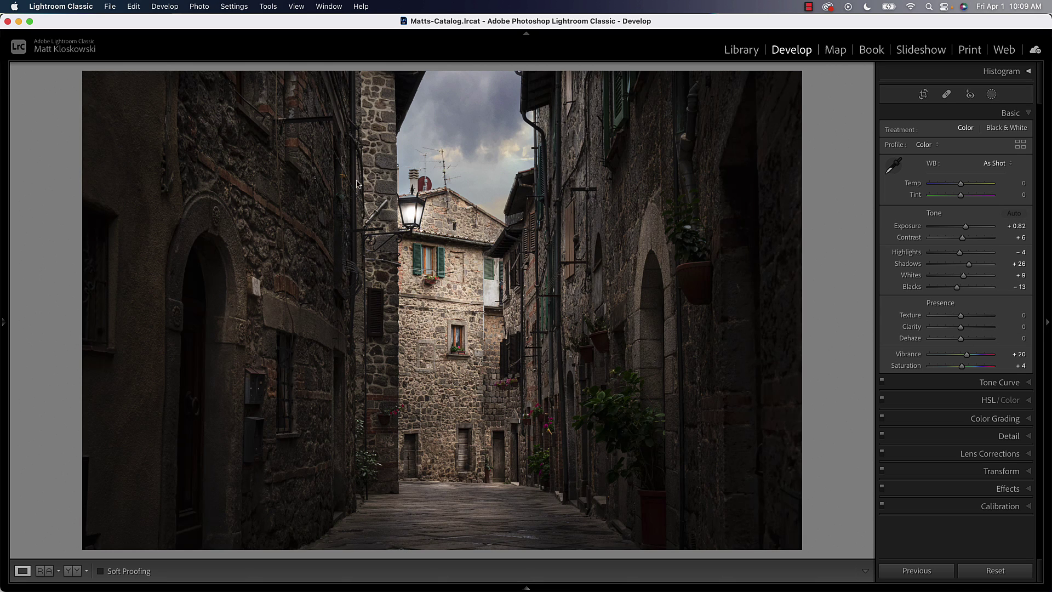
pyautogui.moveTo(965, 226); pyautogui.dragTo(962, 227)
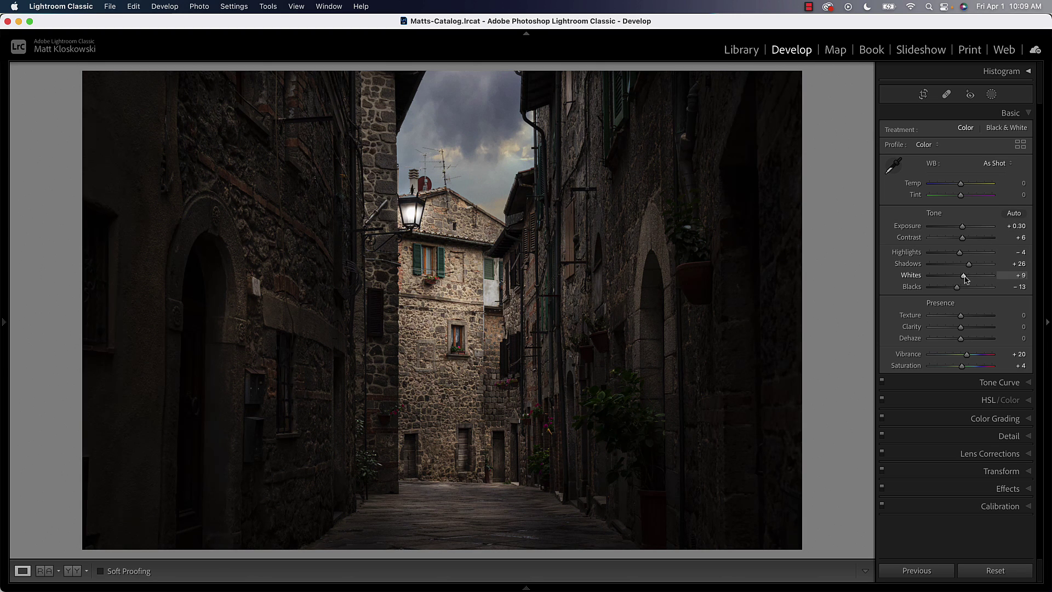
pyautogui.moveTo(963, 275); pyautogui.dragTo(962, 279)
pyautogui.moveTo(963, 228); pyautogui.dragTo(964, 229)
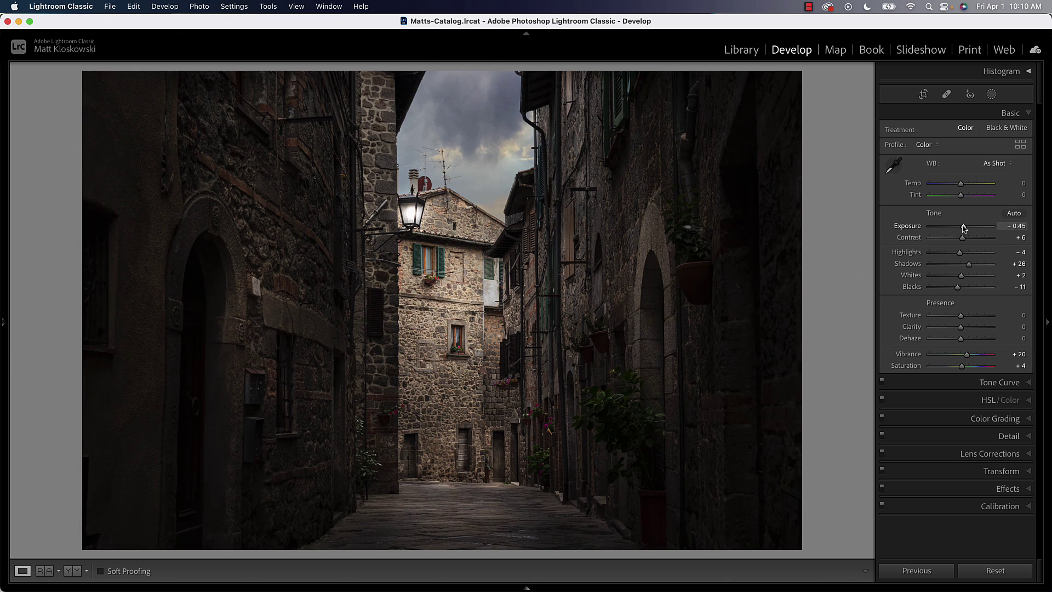